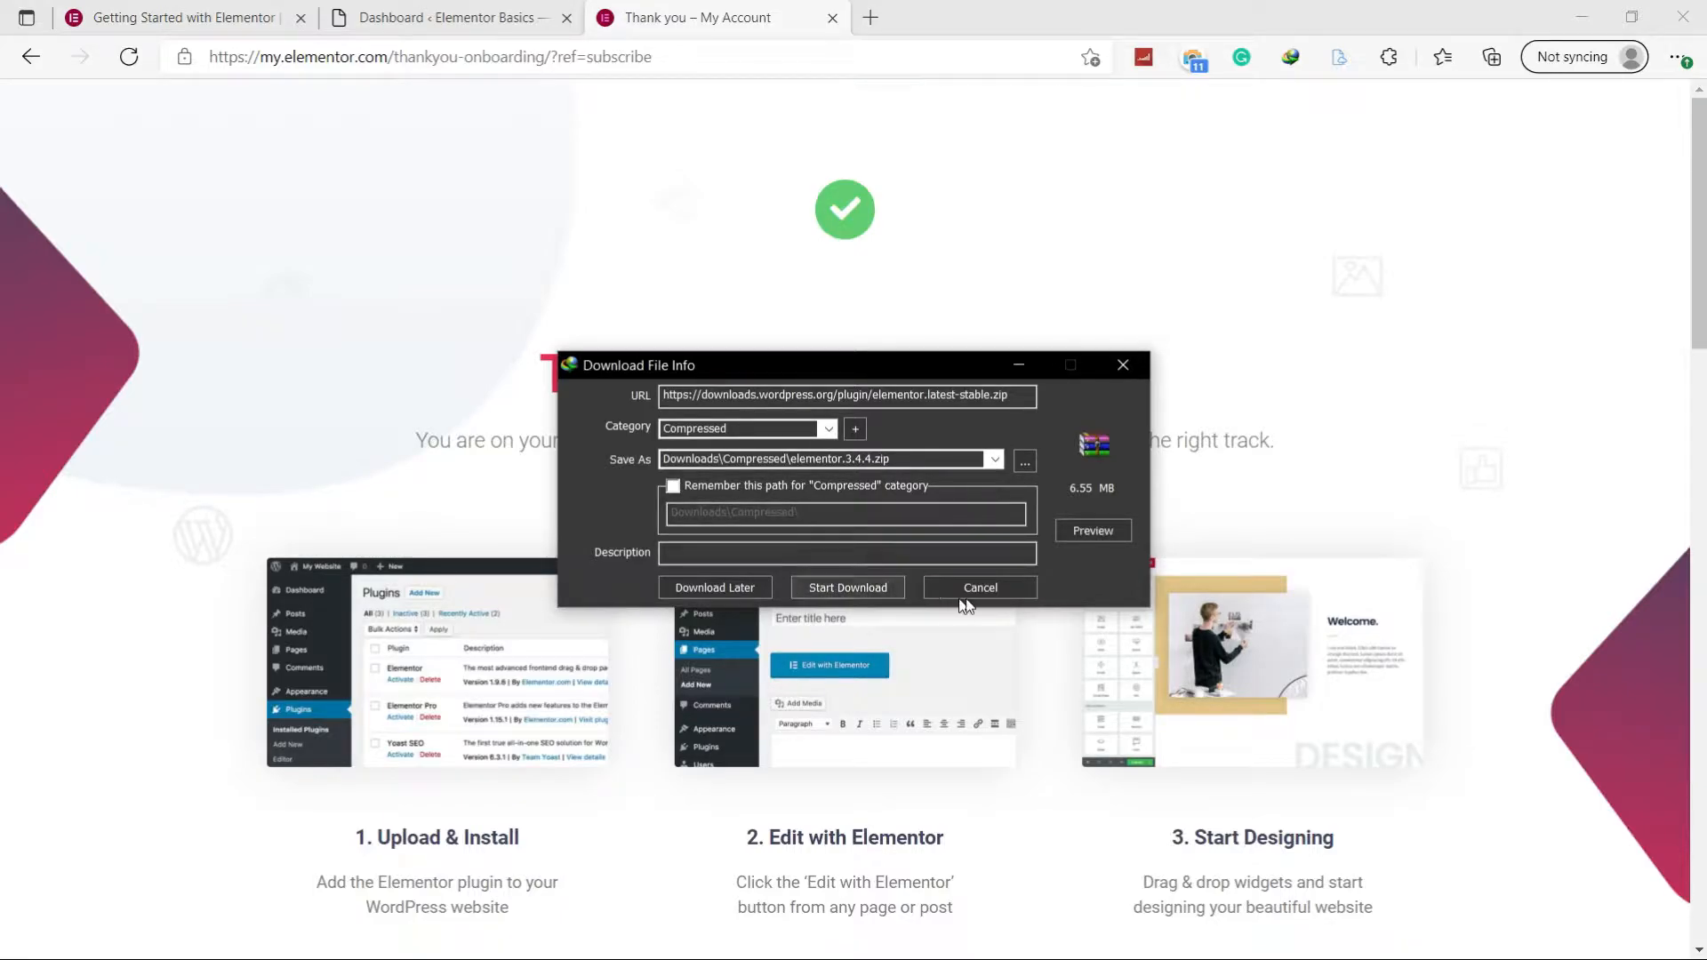
- Cancel the Elementor zip download without adding a download exception, and return to the WordPress dashboard of the Elementor Basics site
left_click(1000, 587)
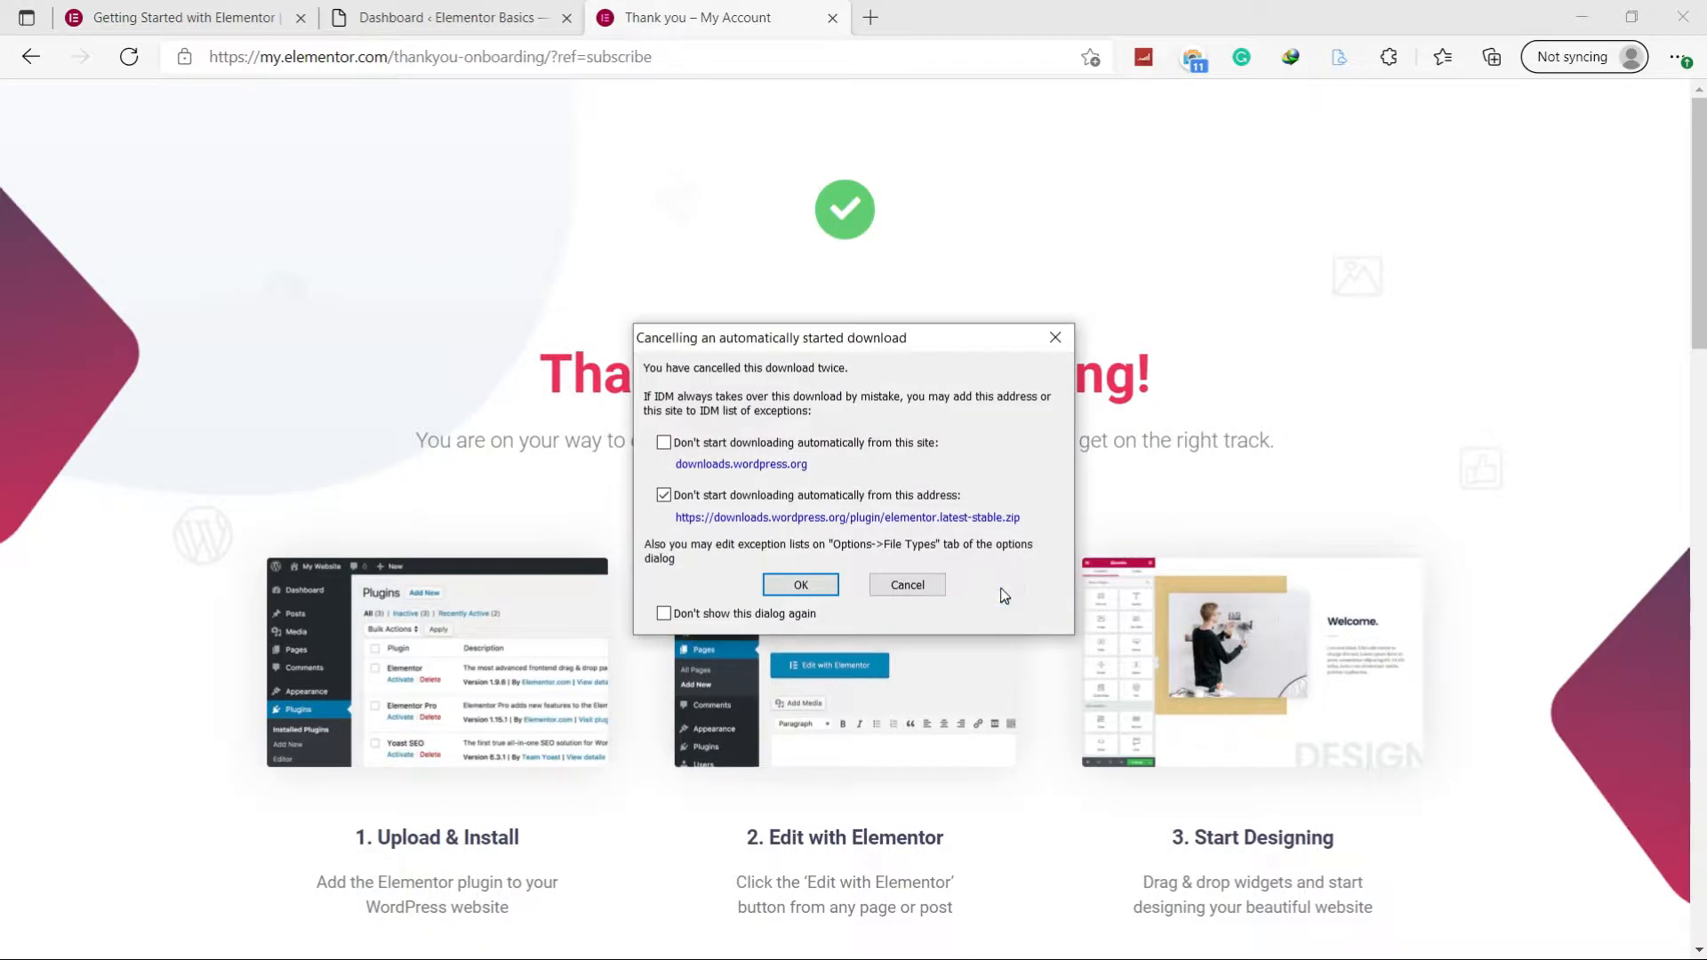
left_click(929, 587)
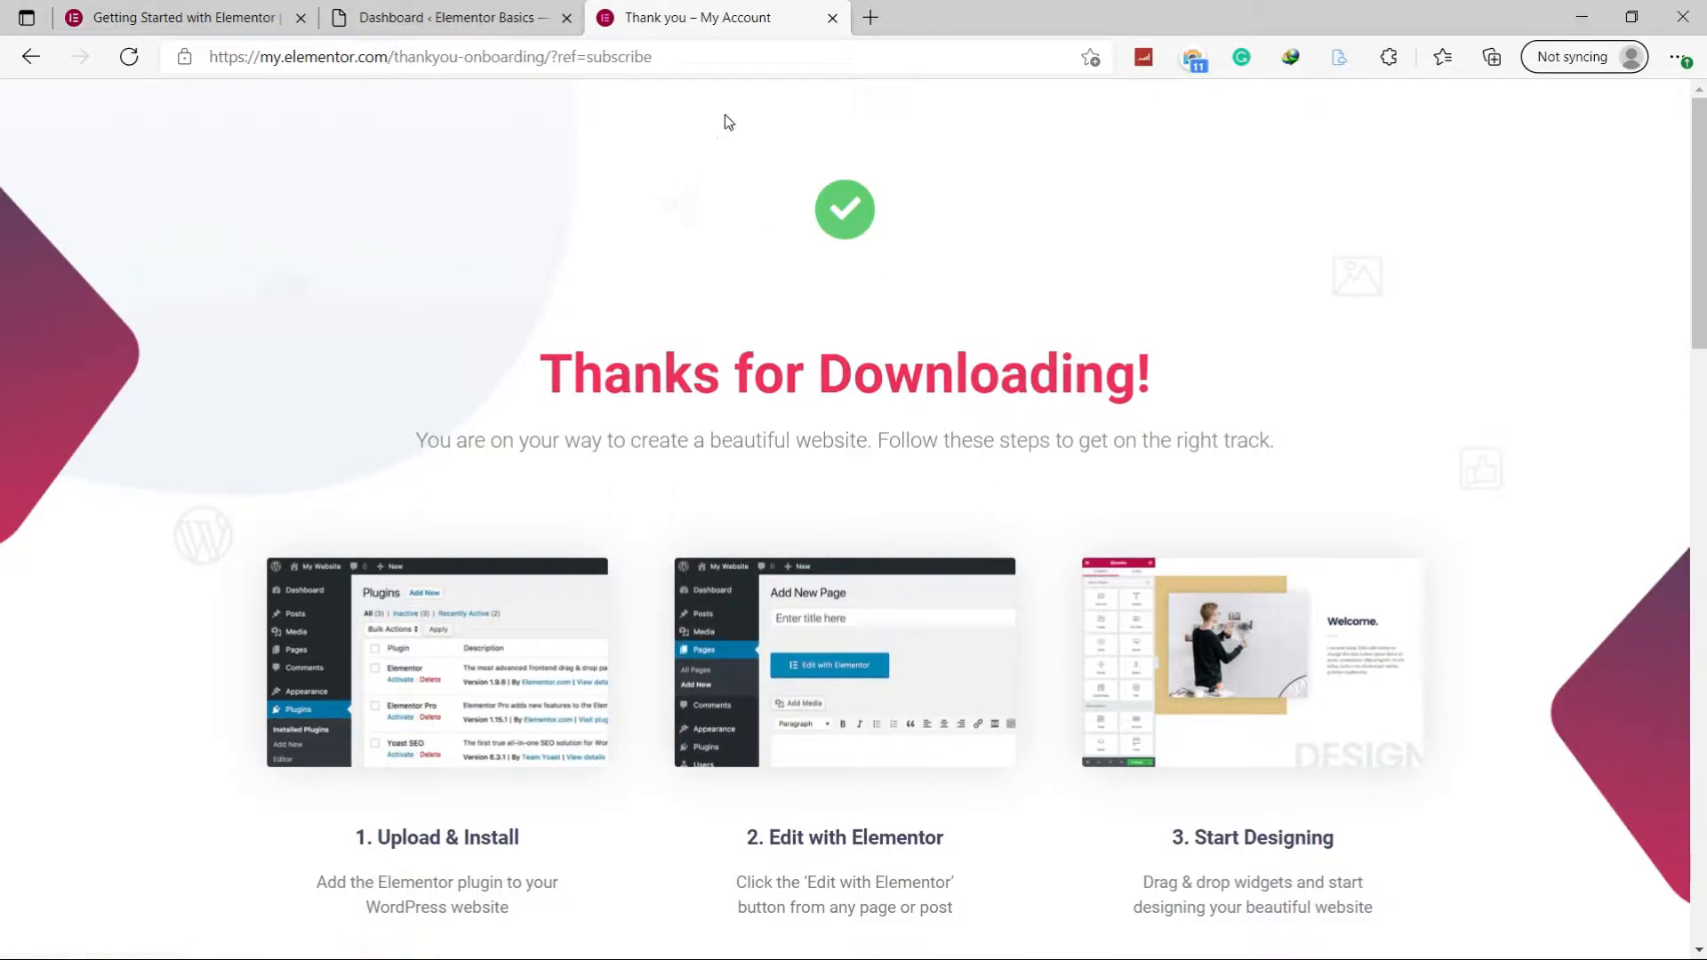
left_click(427, 17)
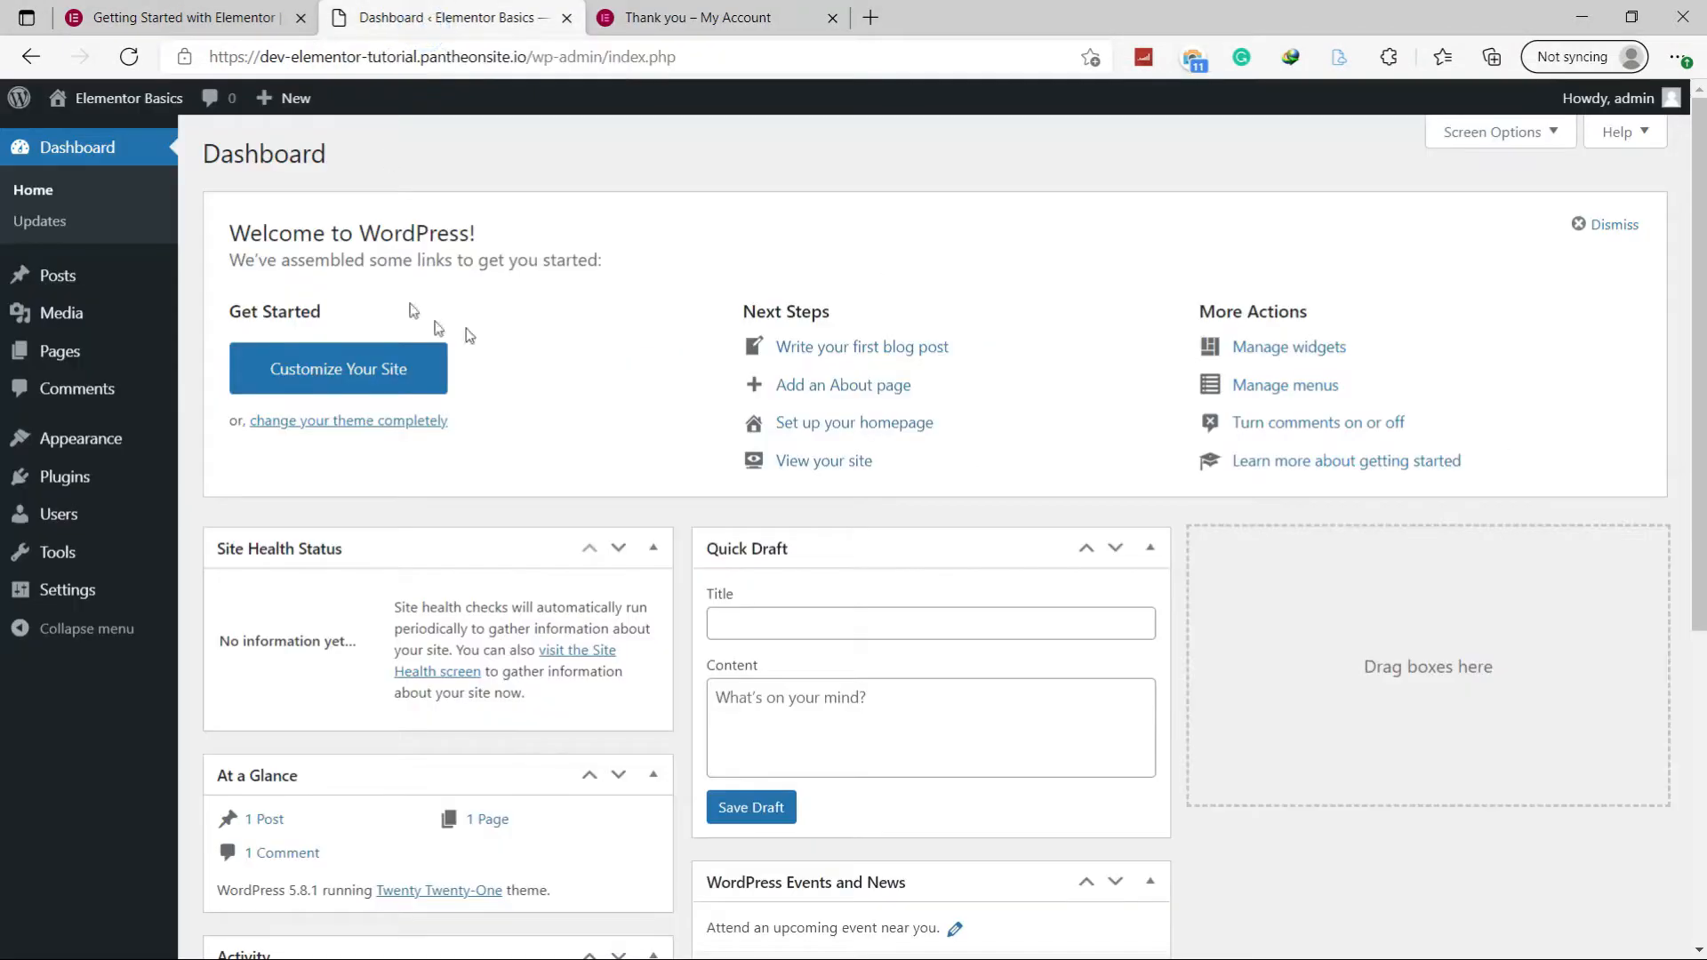
- Upload the plugin file elementor.3.4.4.zip from the Compressed downloads folder, install it and activate it
left_click(68, 477)
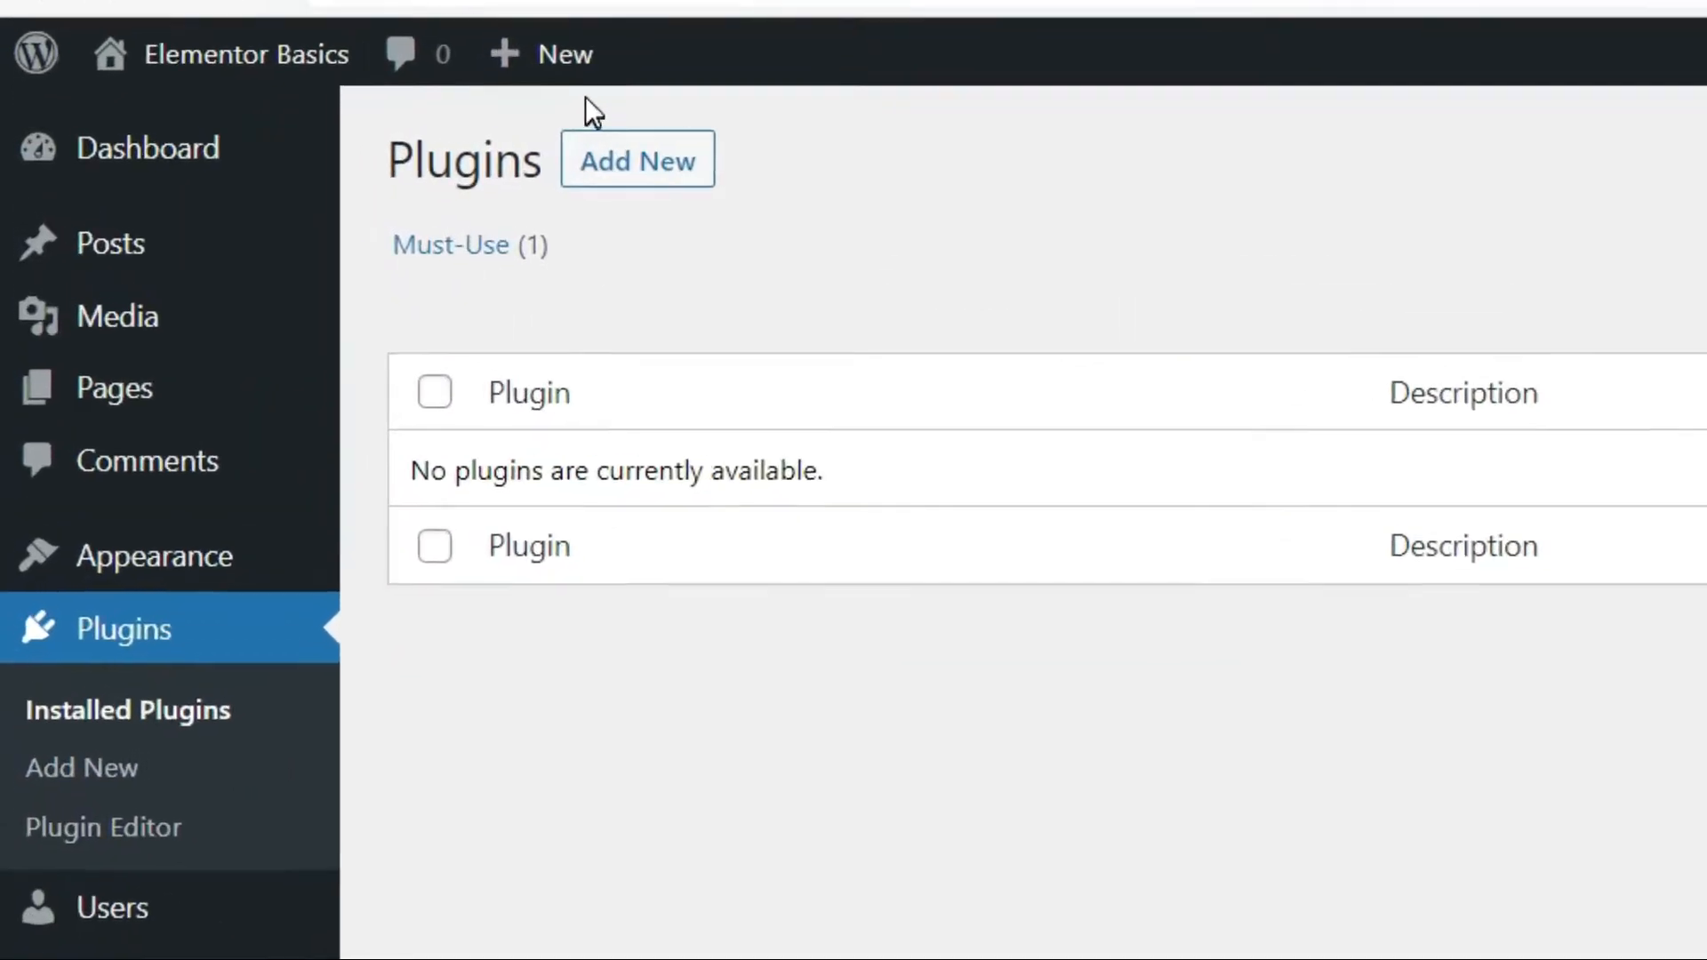
left_click(715, 166)
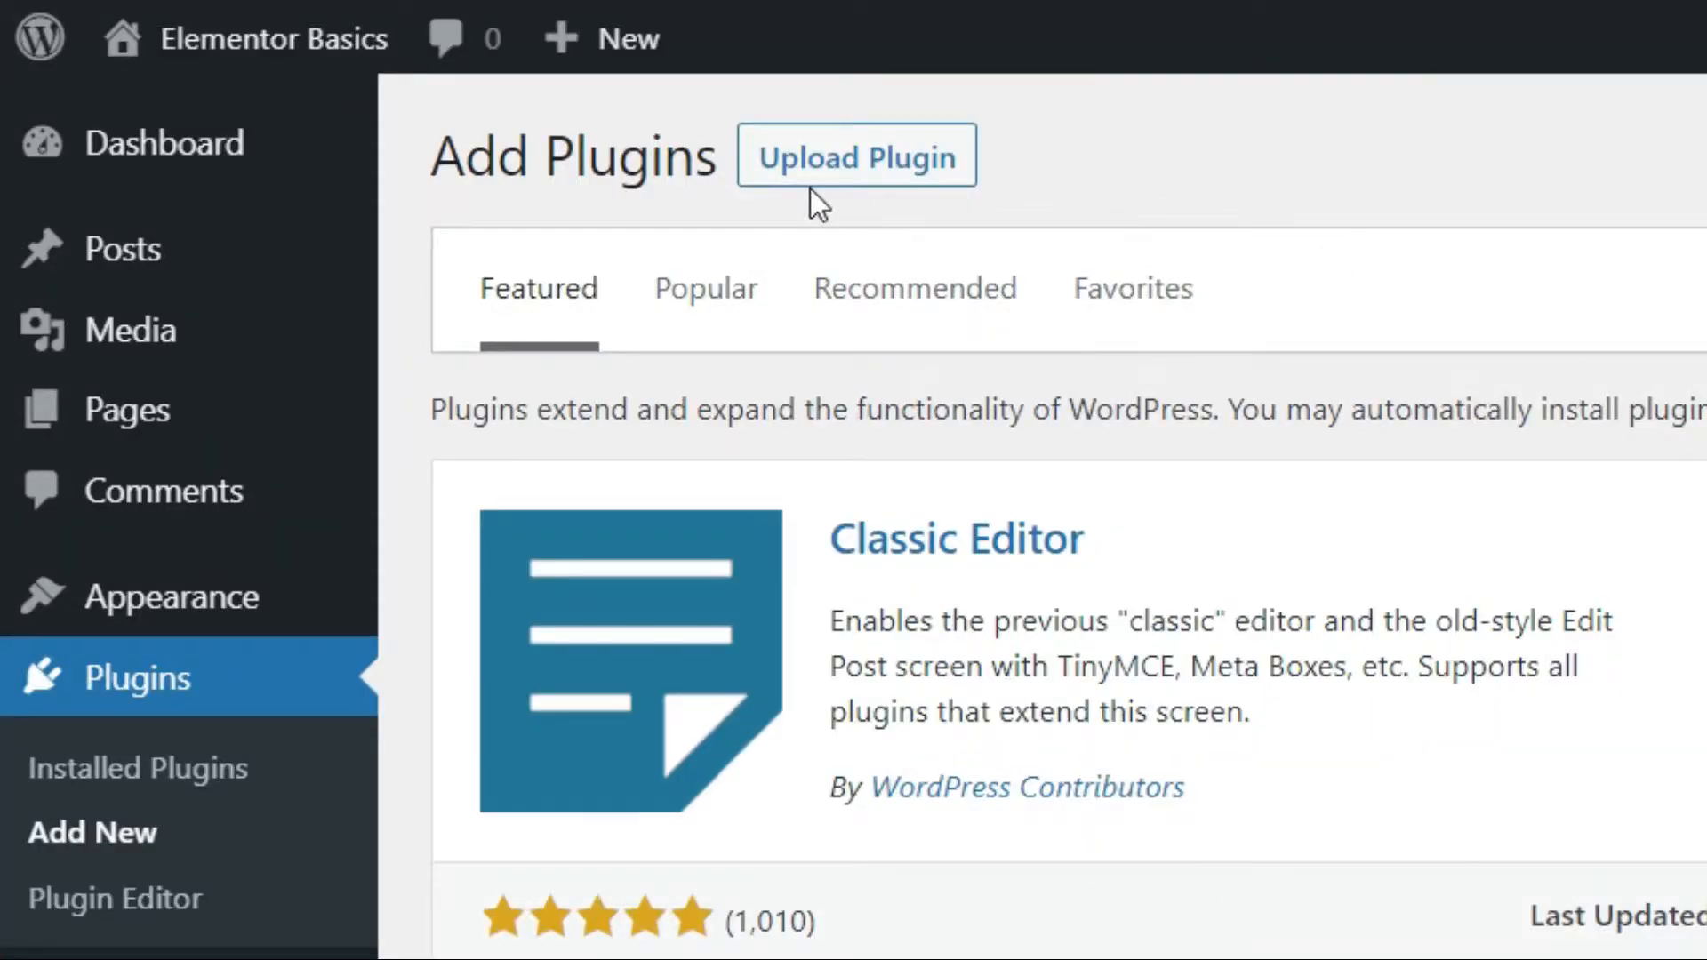
left_click(913, 184)
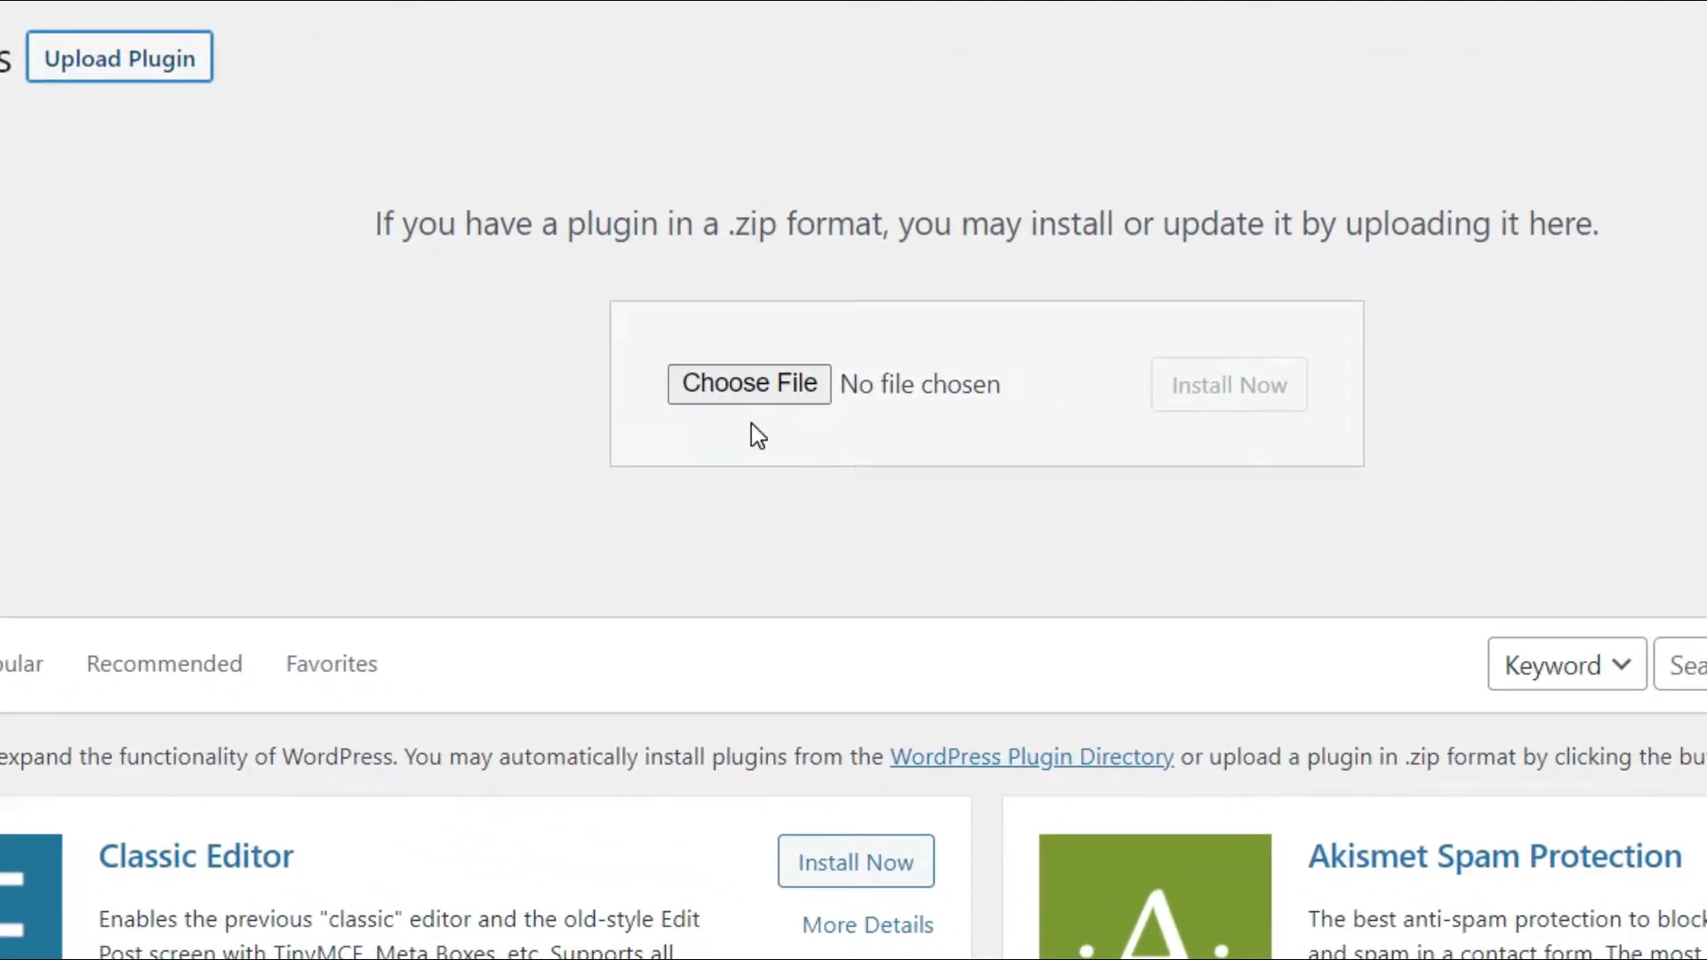
left_click(758, 384)
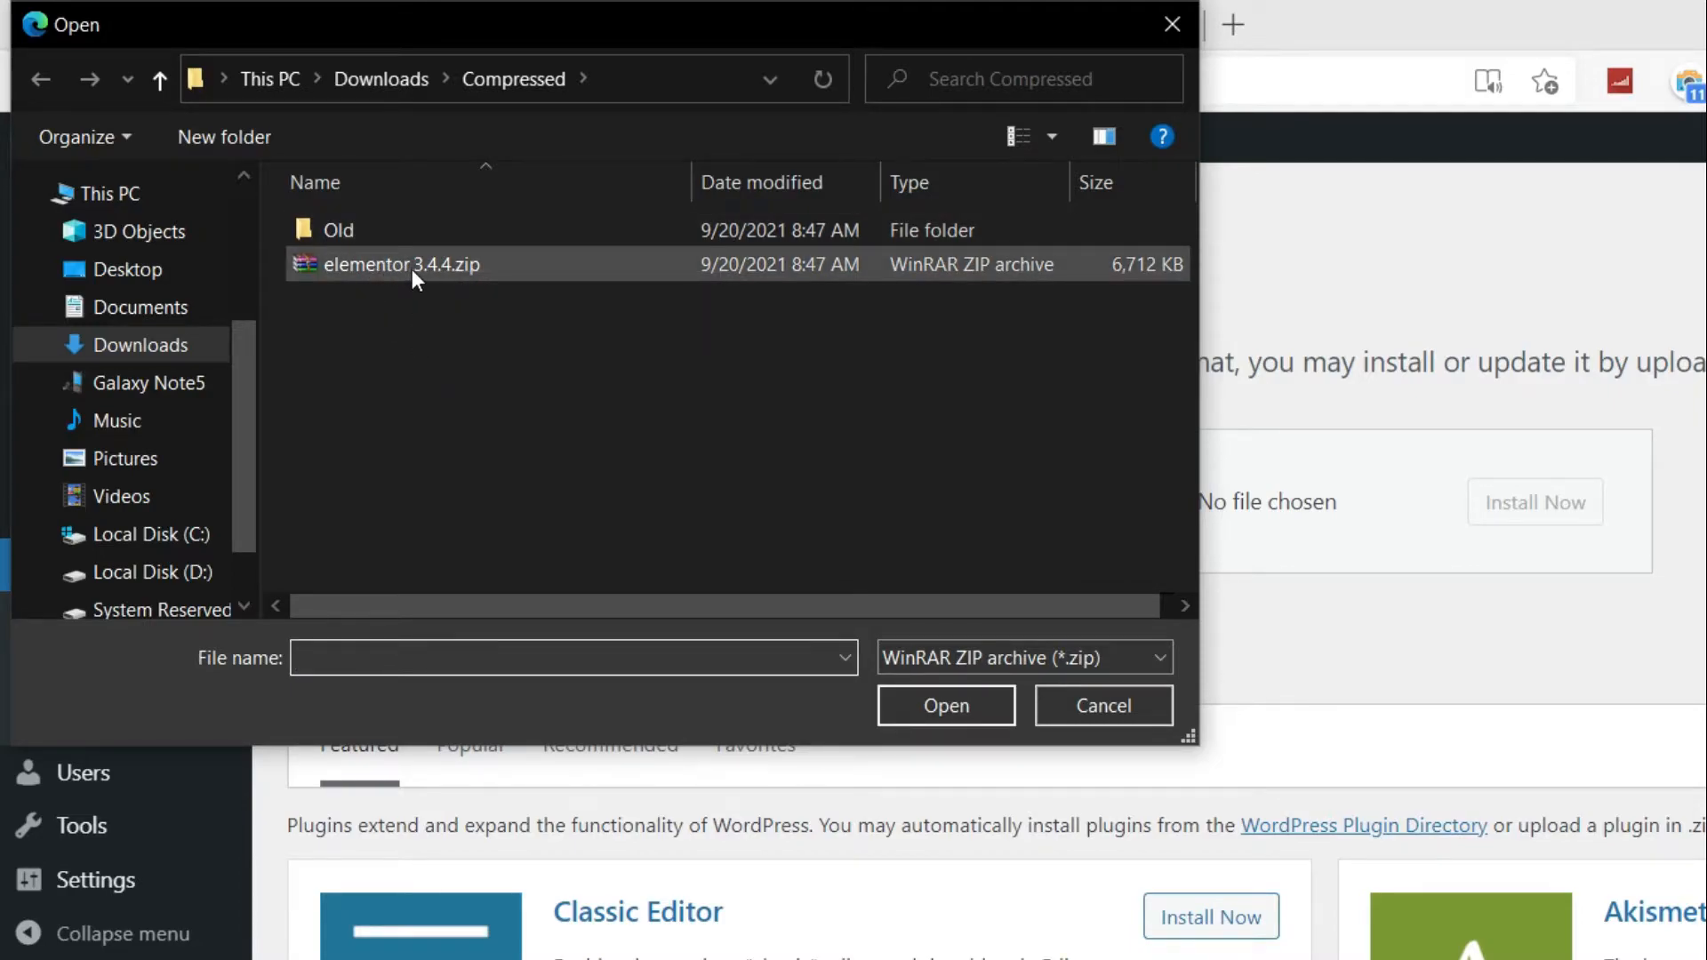
left_click(445, 270)
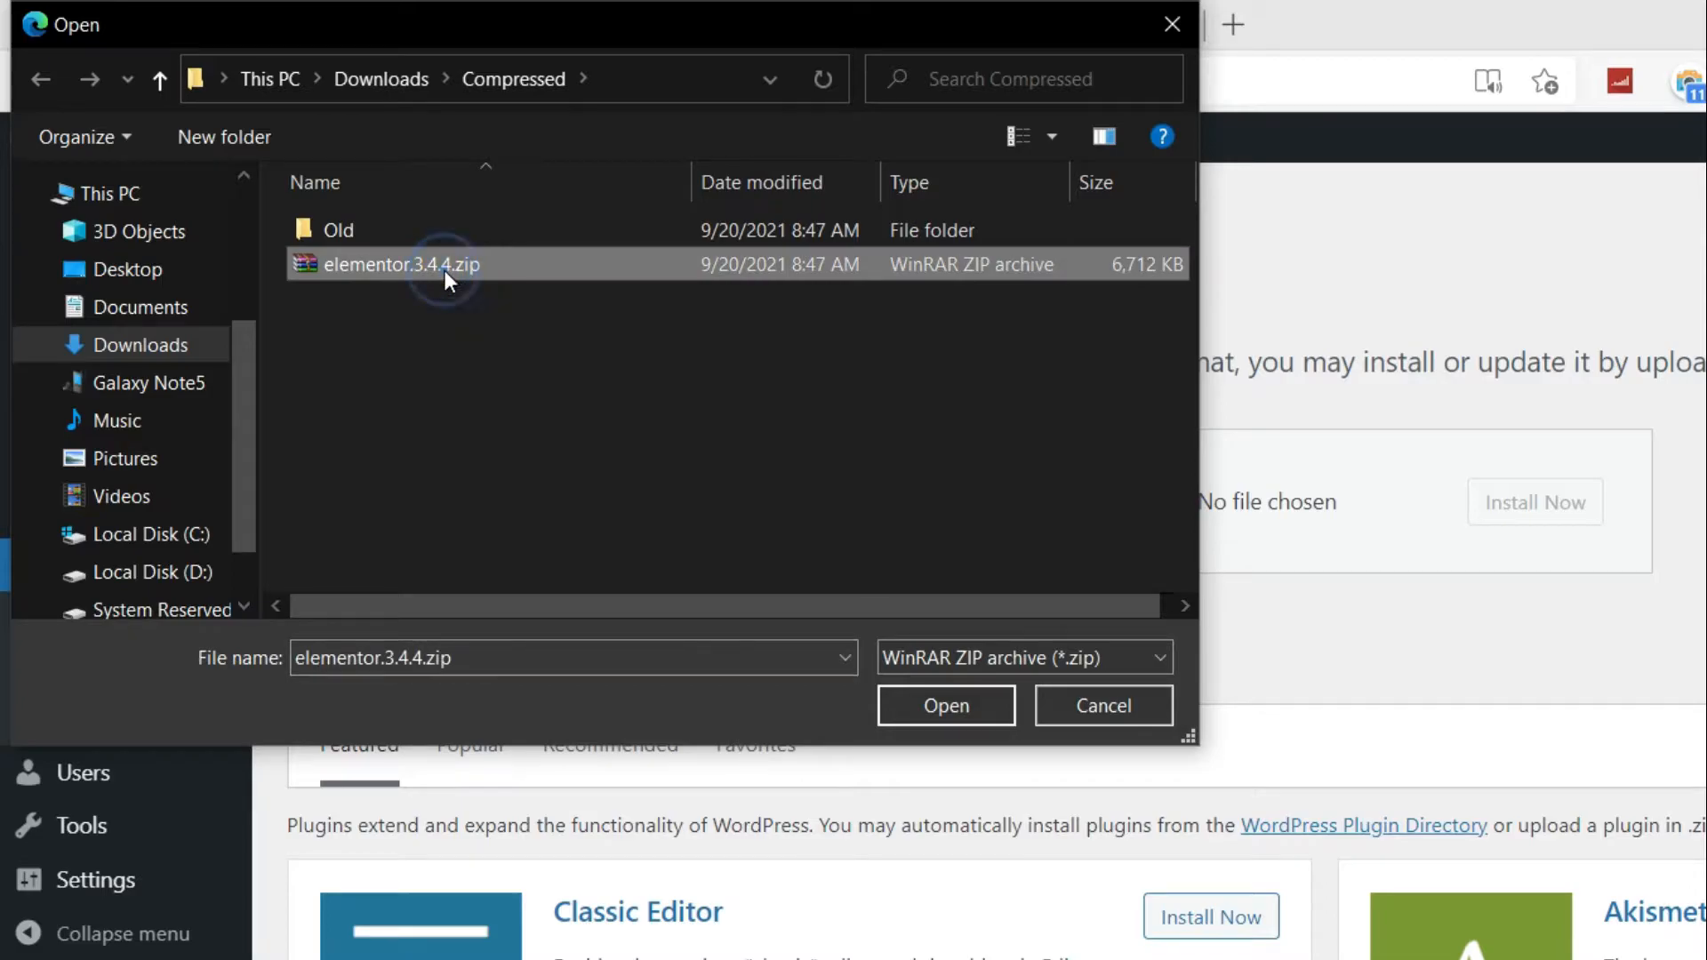
left_click(973, 706)
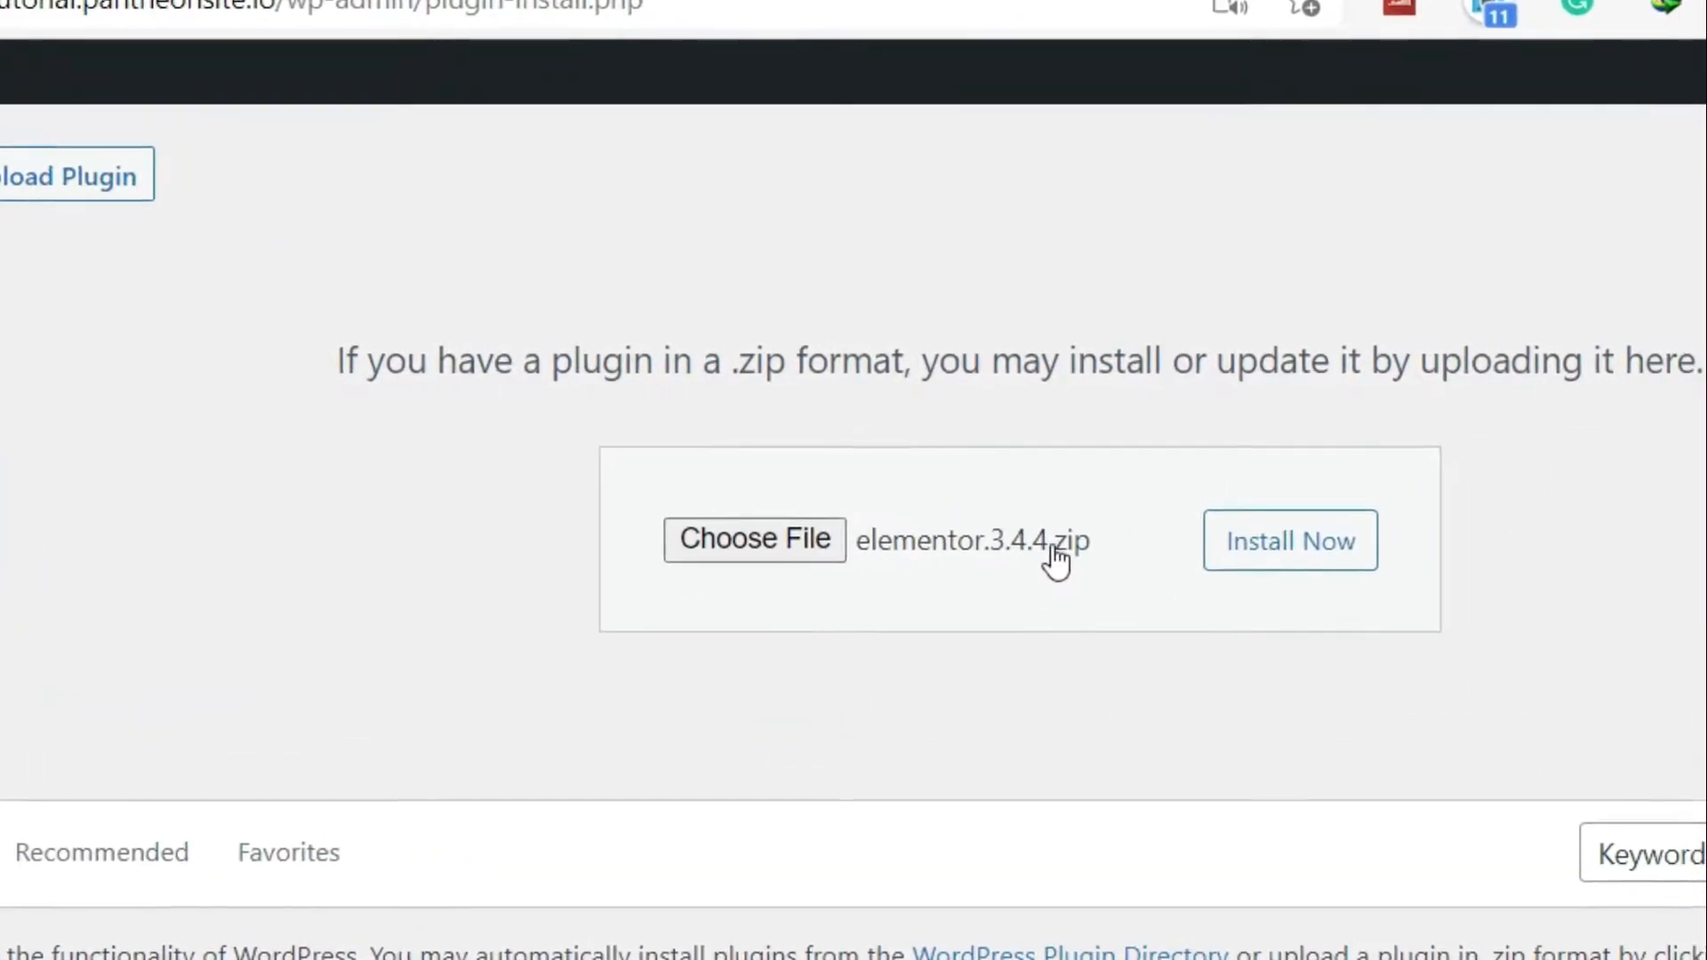
left_click(1548, 506)
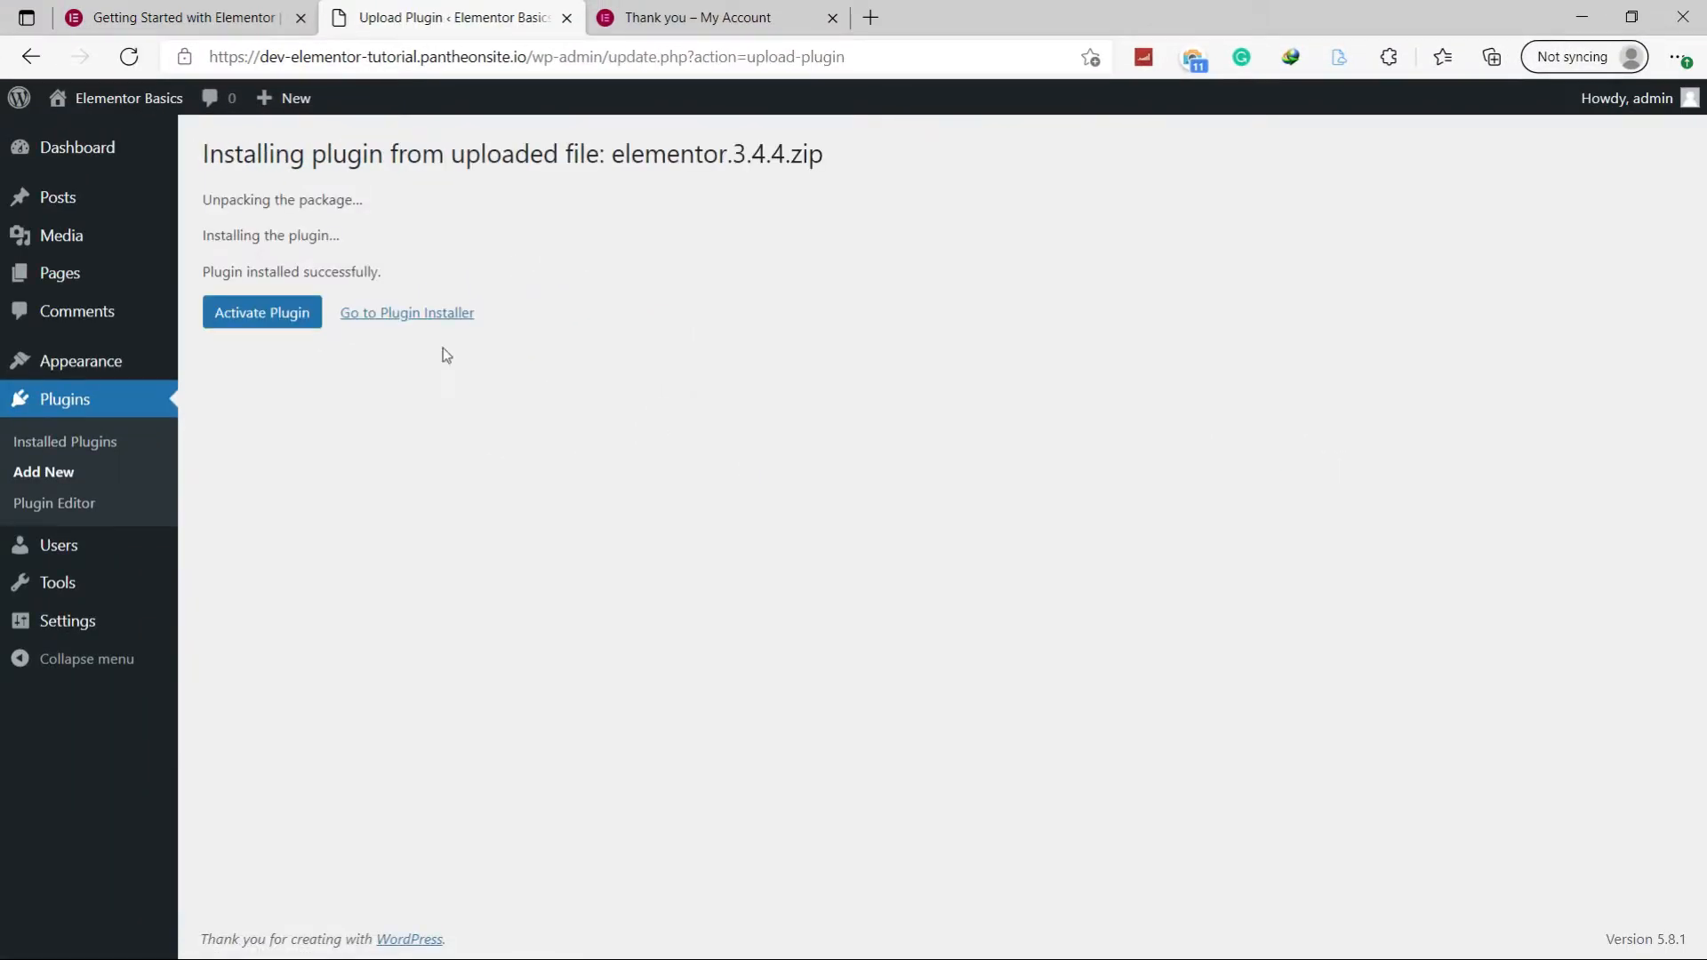
left_click(253, 315)
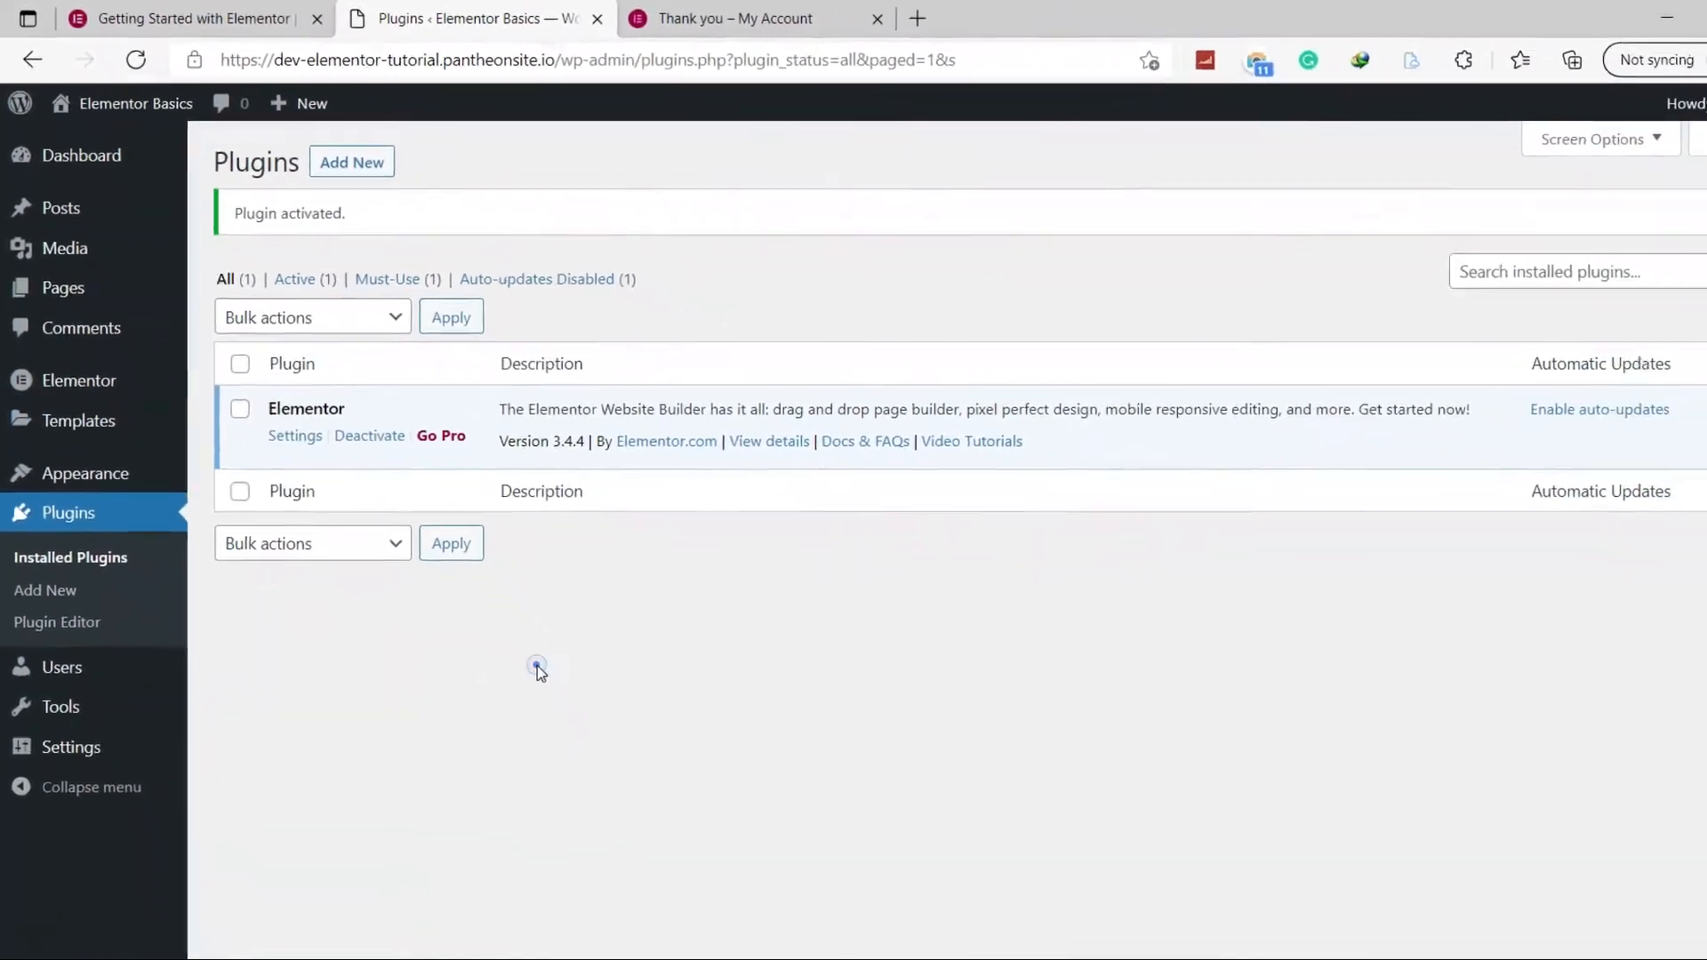
- Deactivate the Elementor plugin, skipping the feedback survey, and delete it together with its data
mouse_move(131, 634)
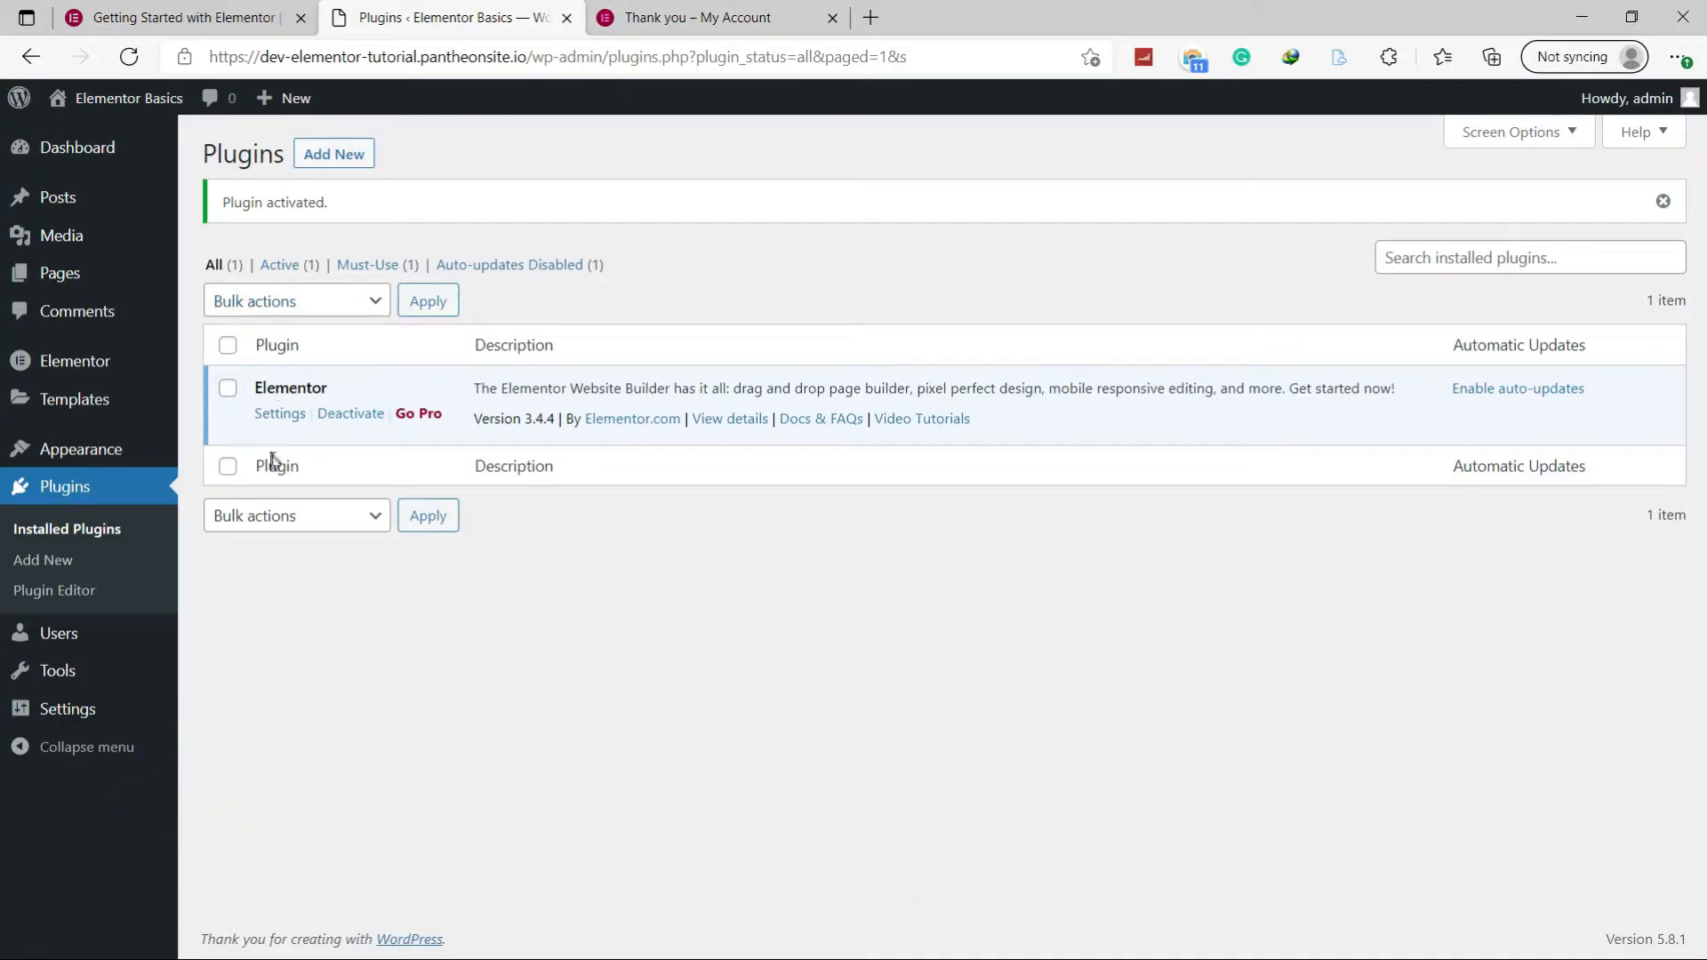
left_click(348, 414)
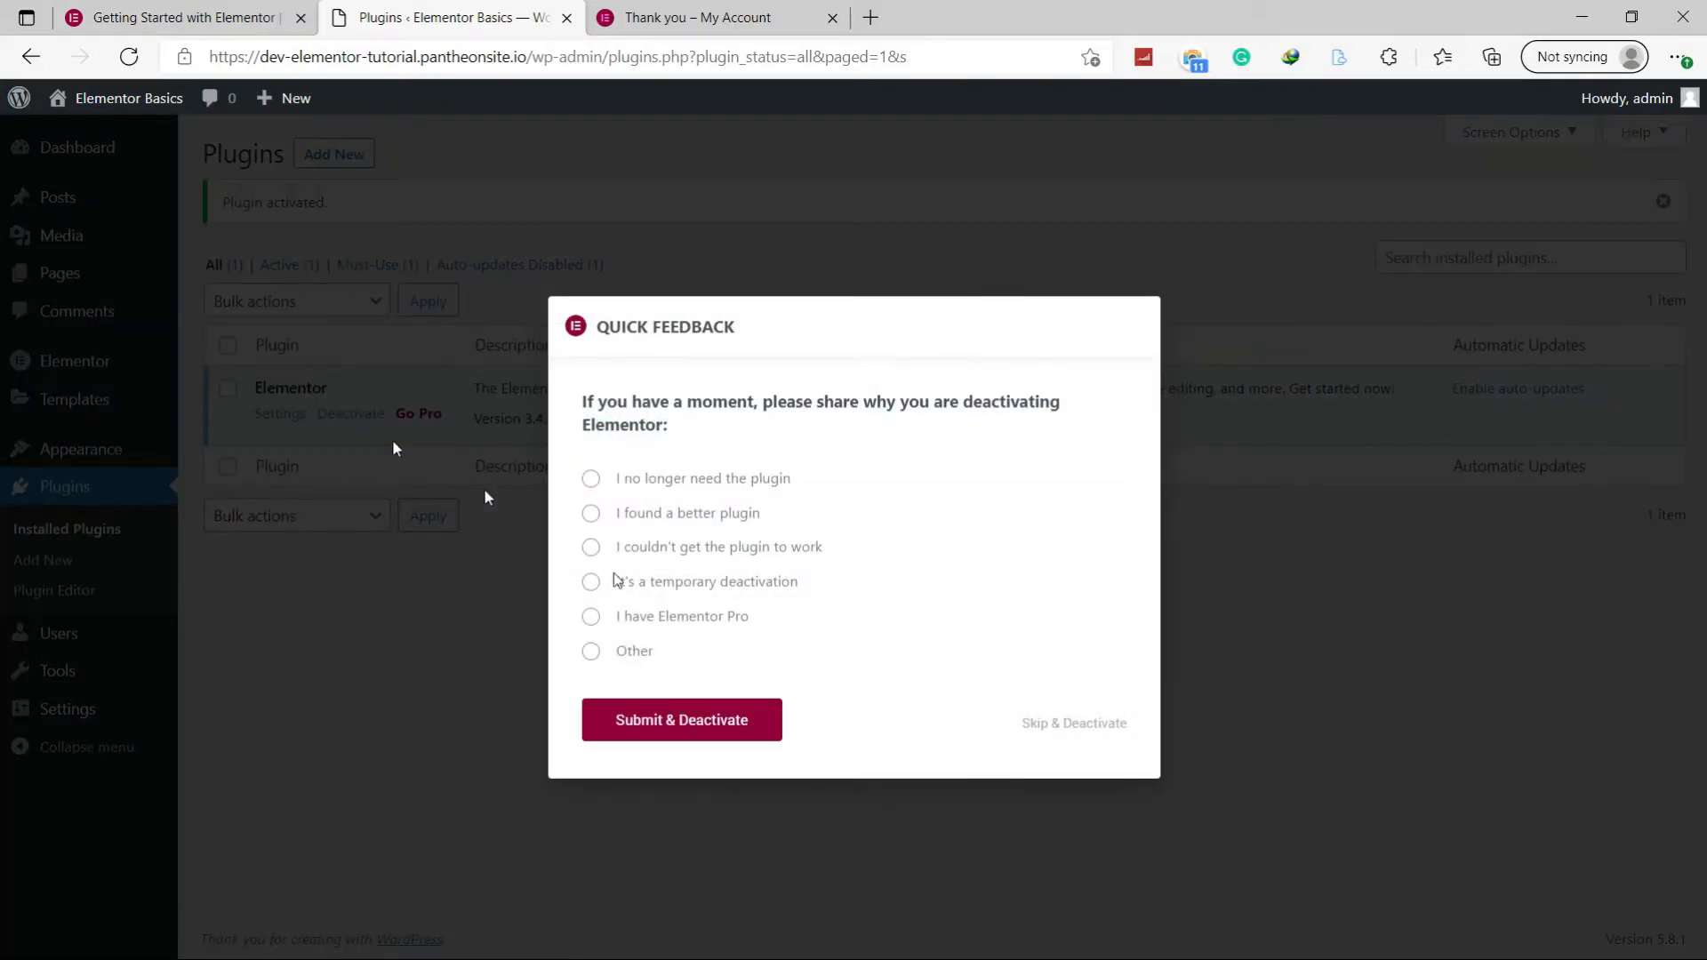
left_click(1080, 726)
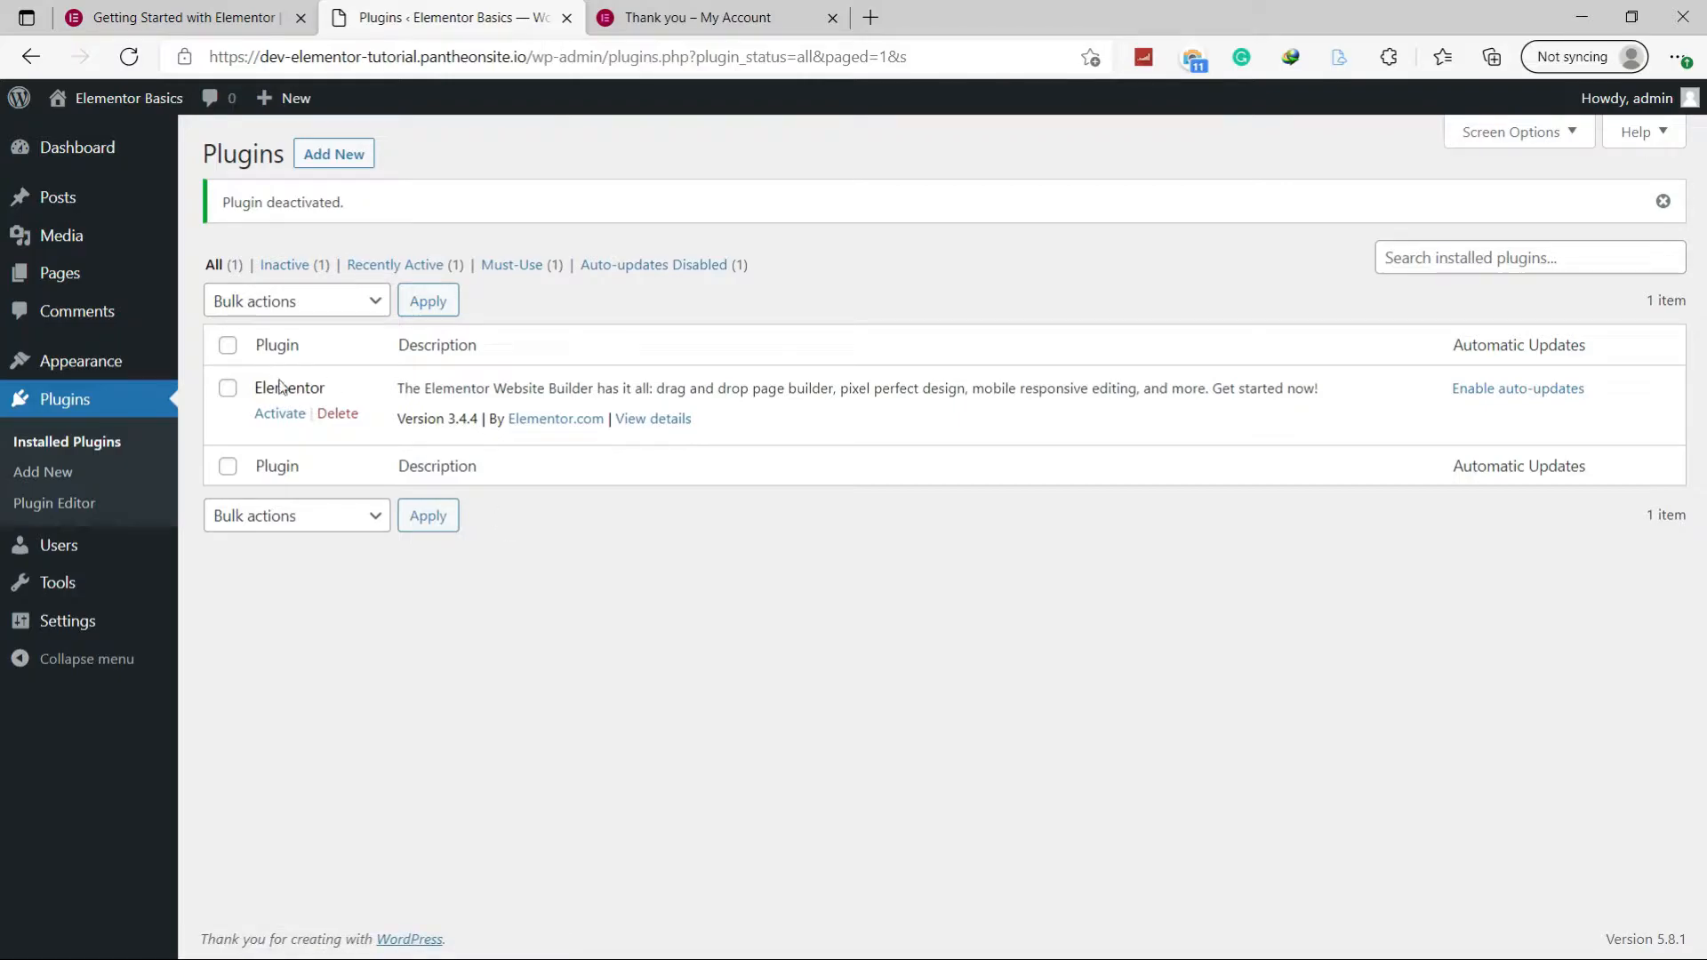
left_click(333, 414)
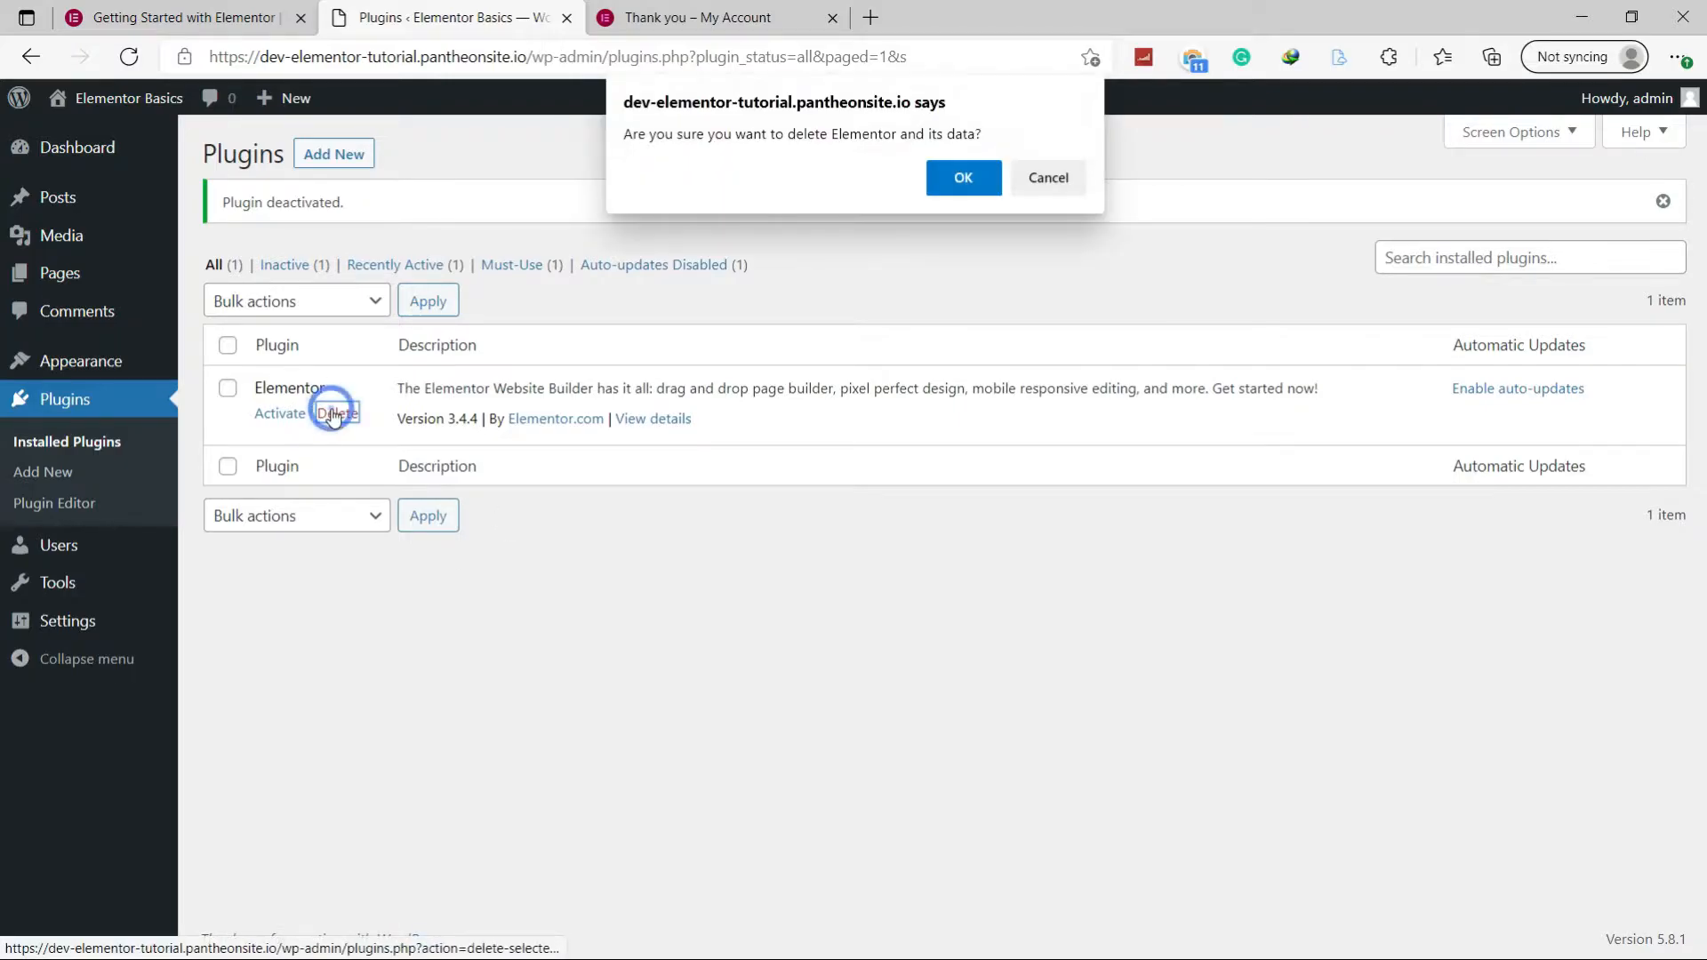
left_click(969, 177)
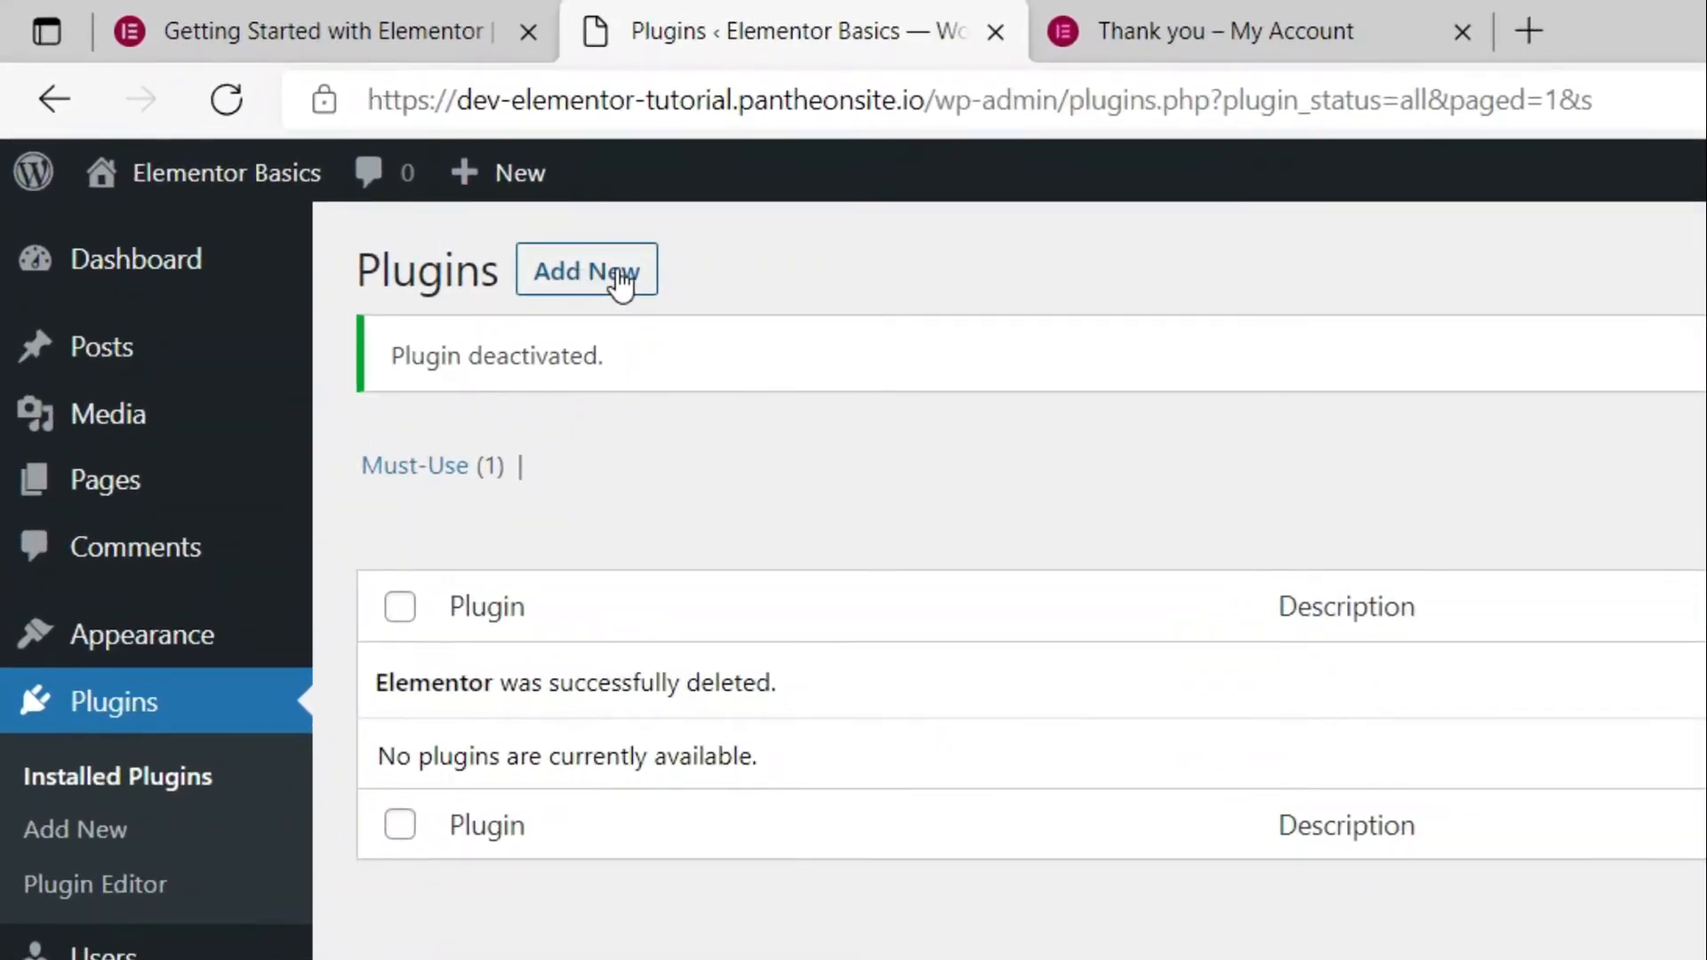
- Install Elementor Website Builder from the popular plugins in the WordPress plugin directory and activate it
left_click(483, 223)
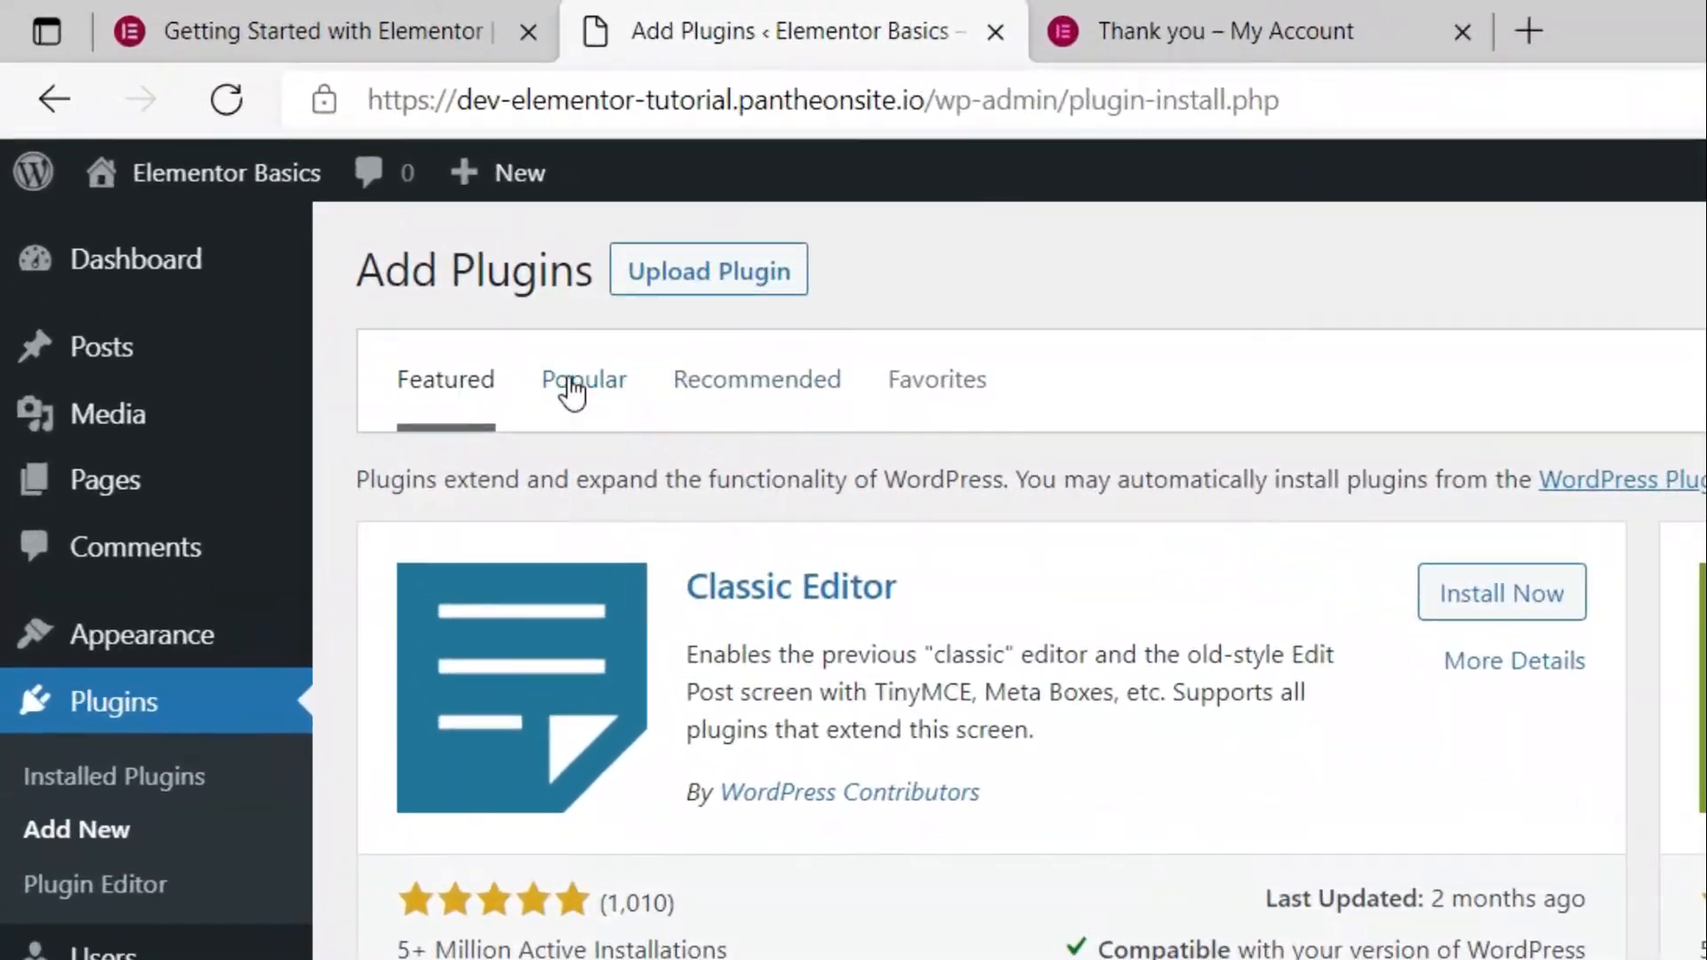
left_click(326, 222)
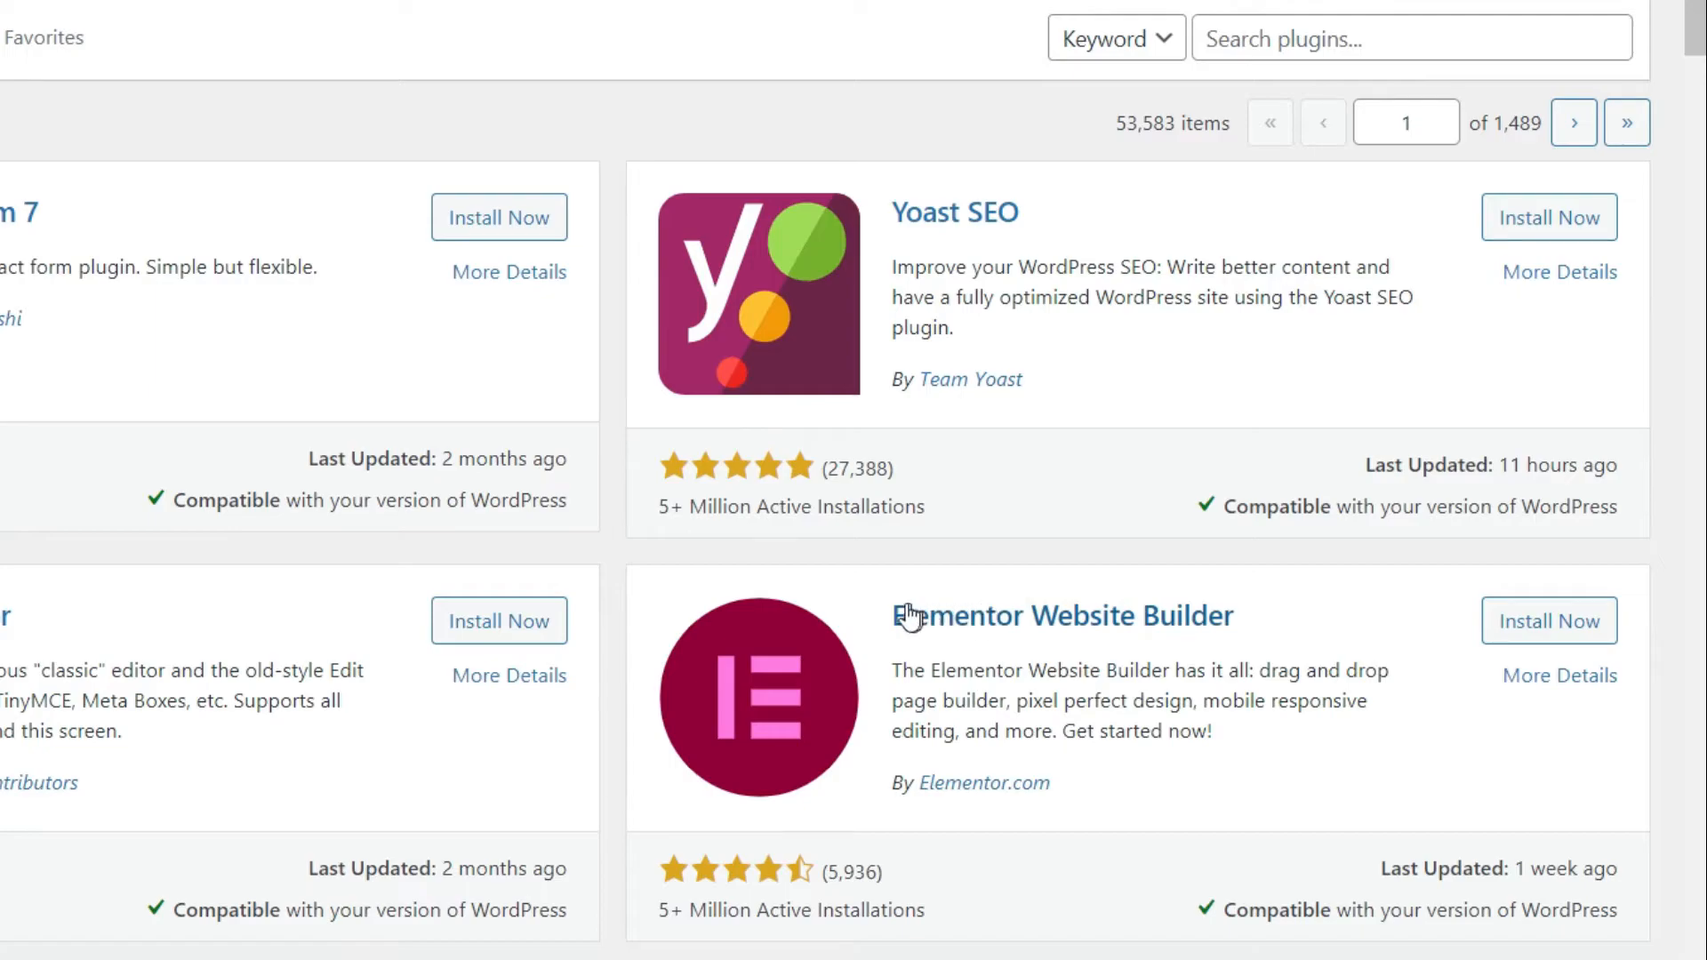
left_click(1559, 633)
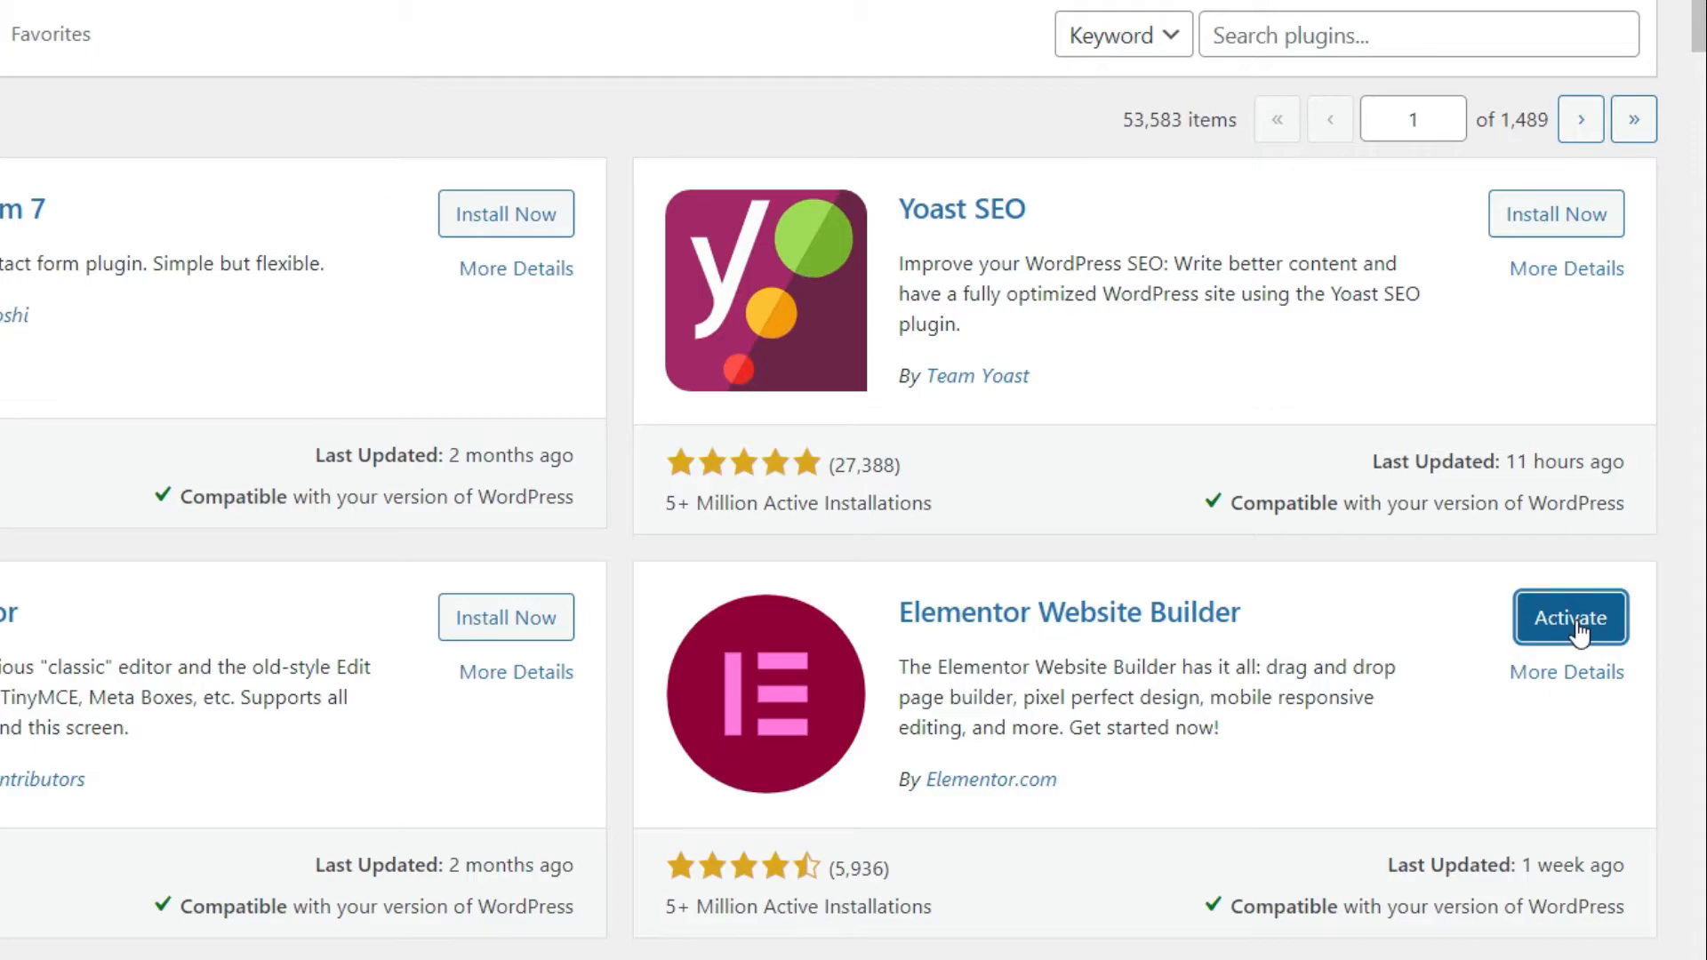
left_click(1574, 620)
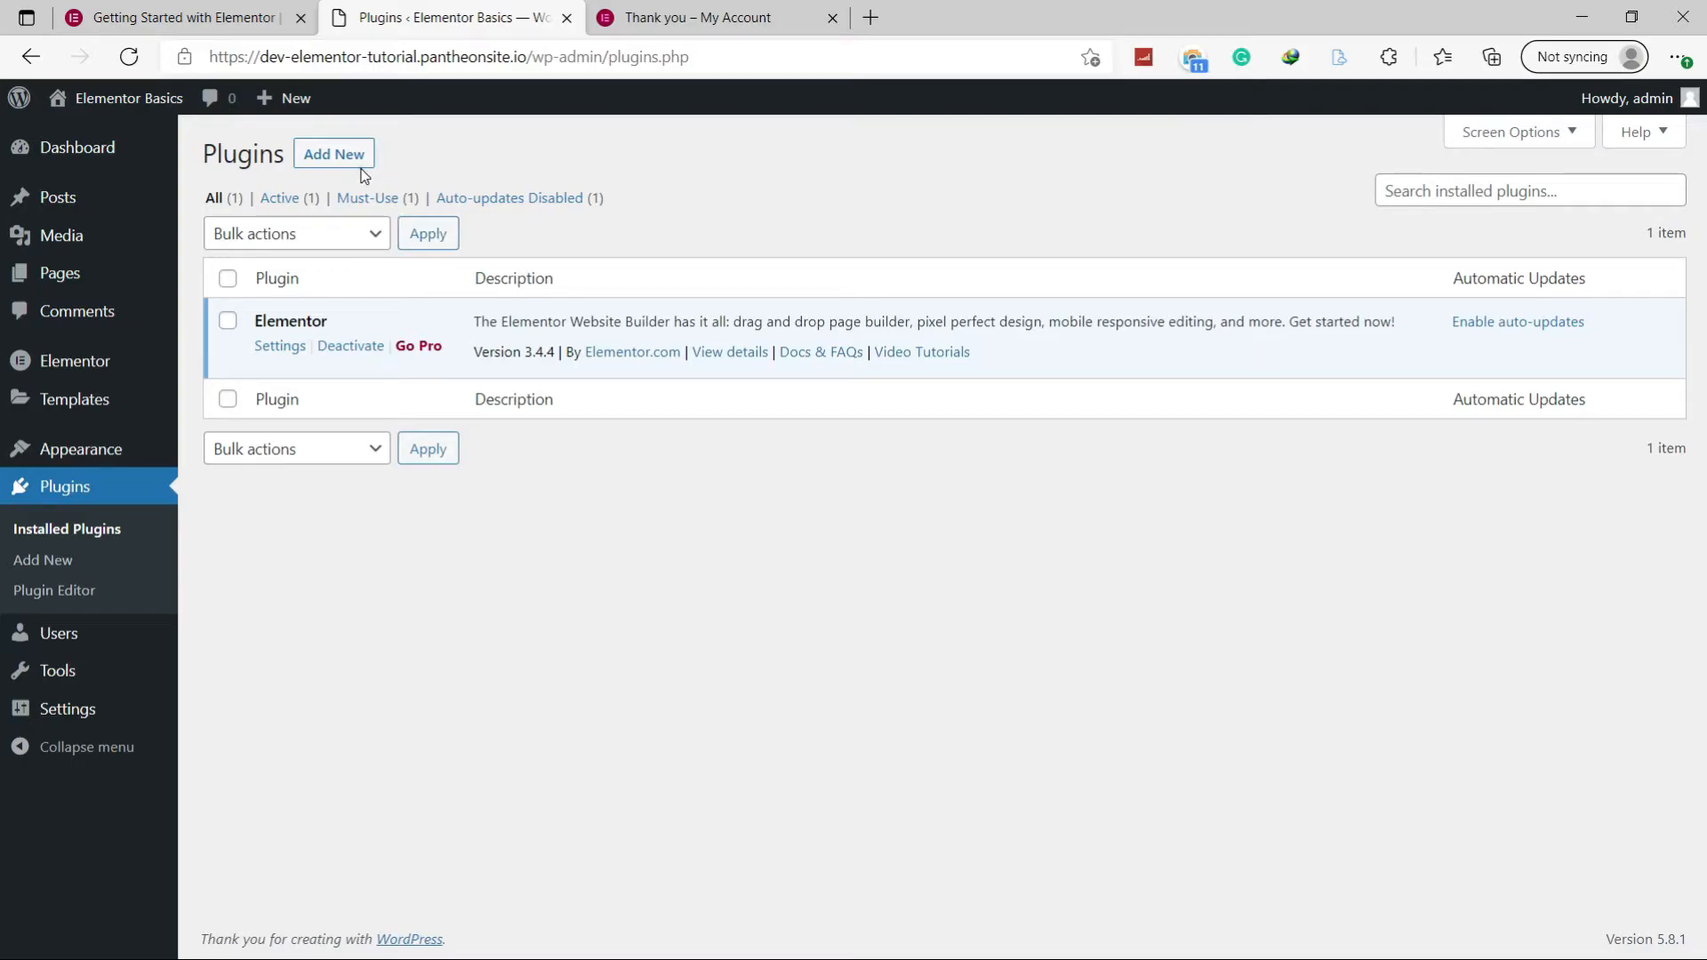
- Return to the installed plugins, deactivate the directory-installed Elementor without feedback, and delete it with its data
left_click(320, 155)
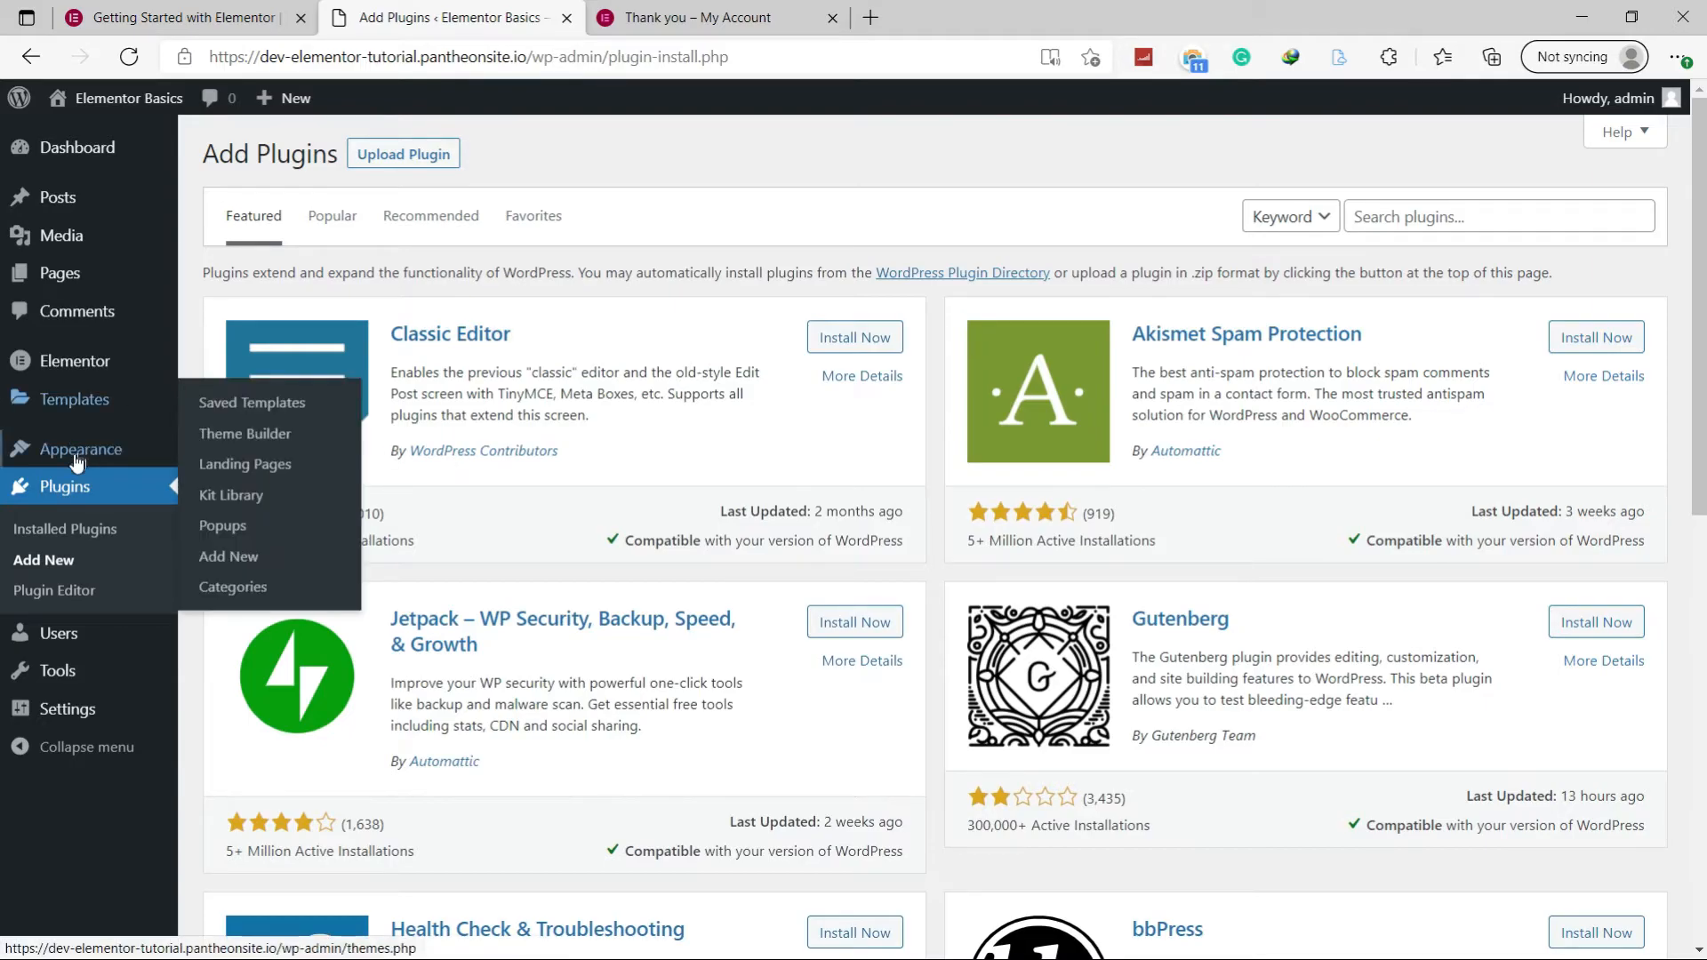
left_click(46, 492)
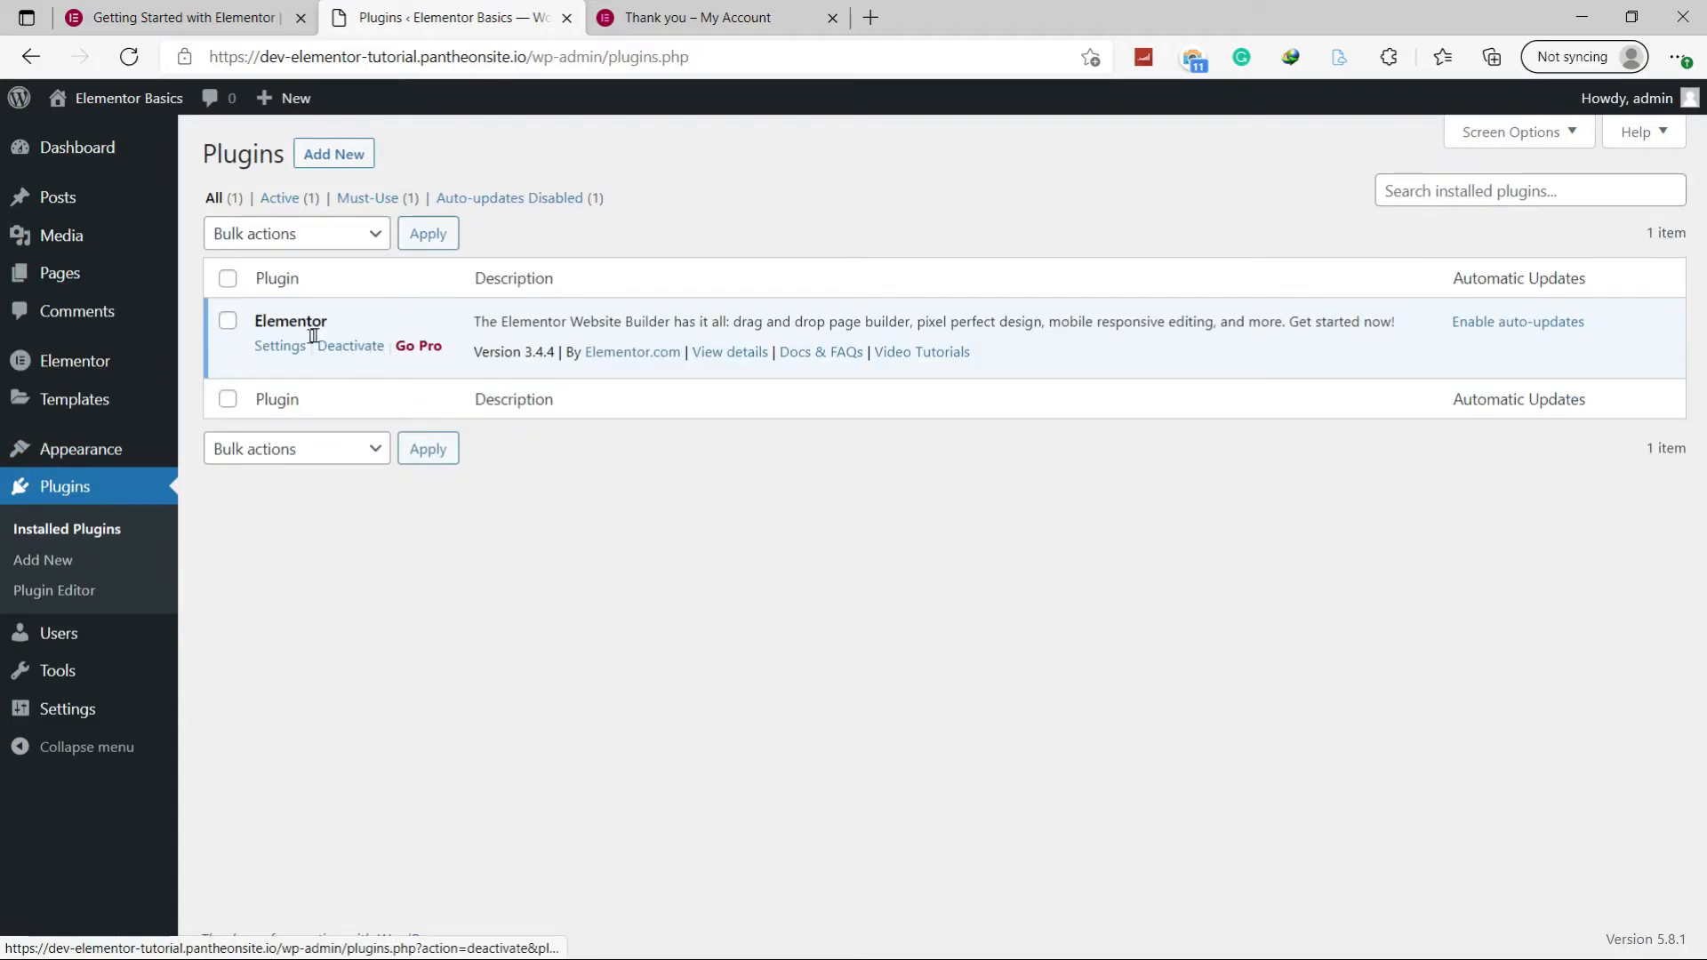
left_click(338, 346)
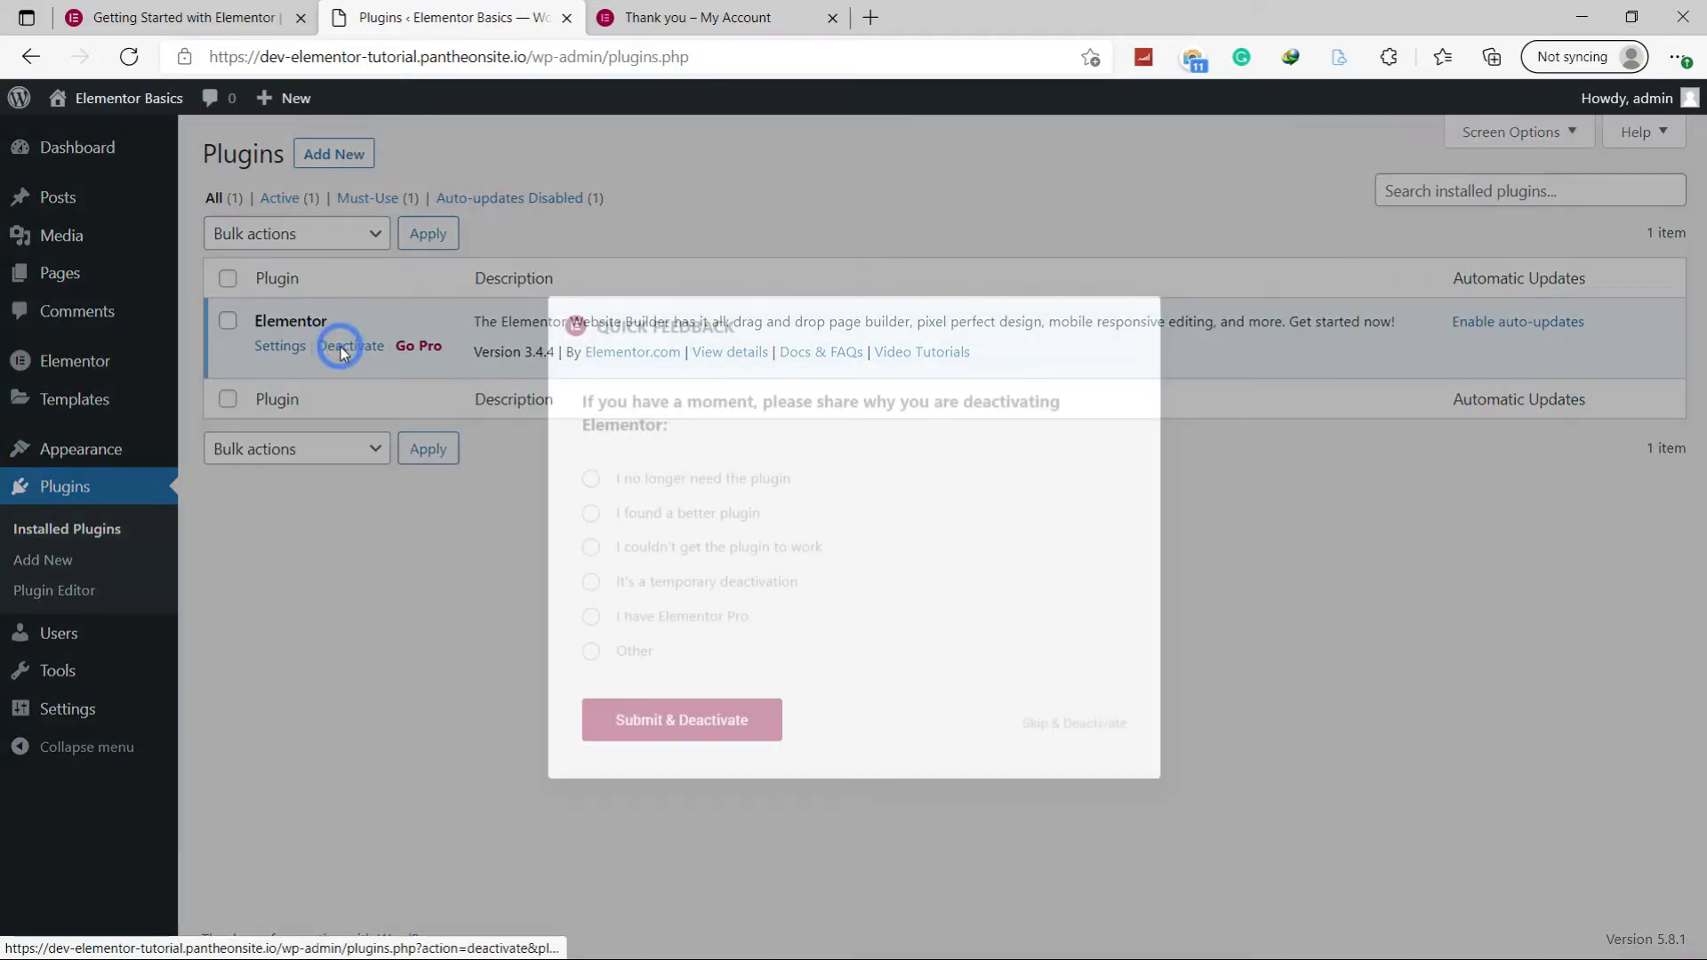
left_click(1073, 727)
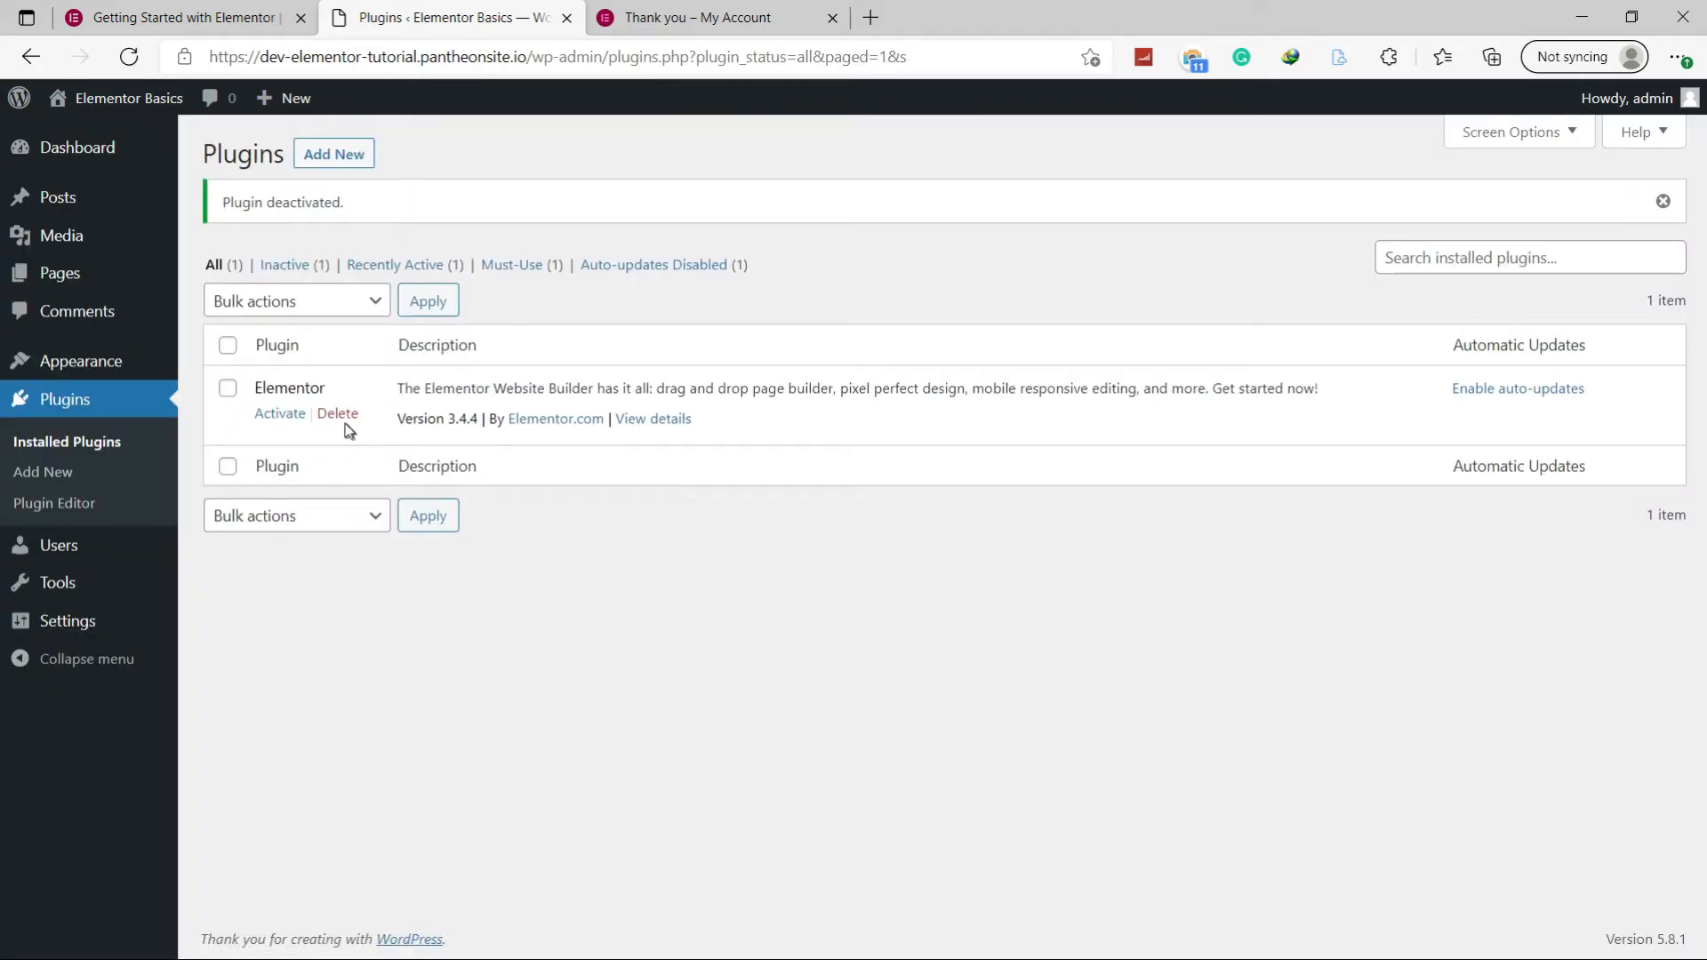
left_click(338, 413)
left_click(960, 180)
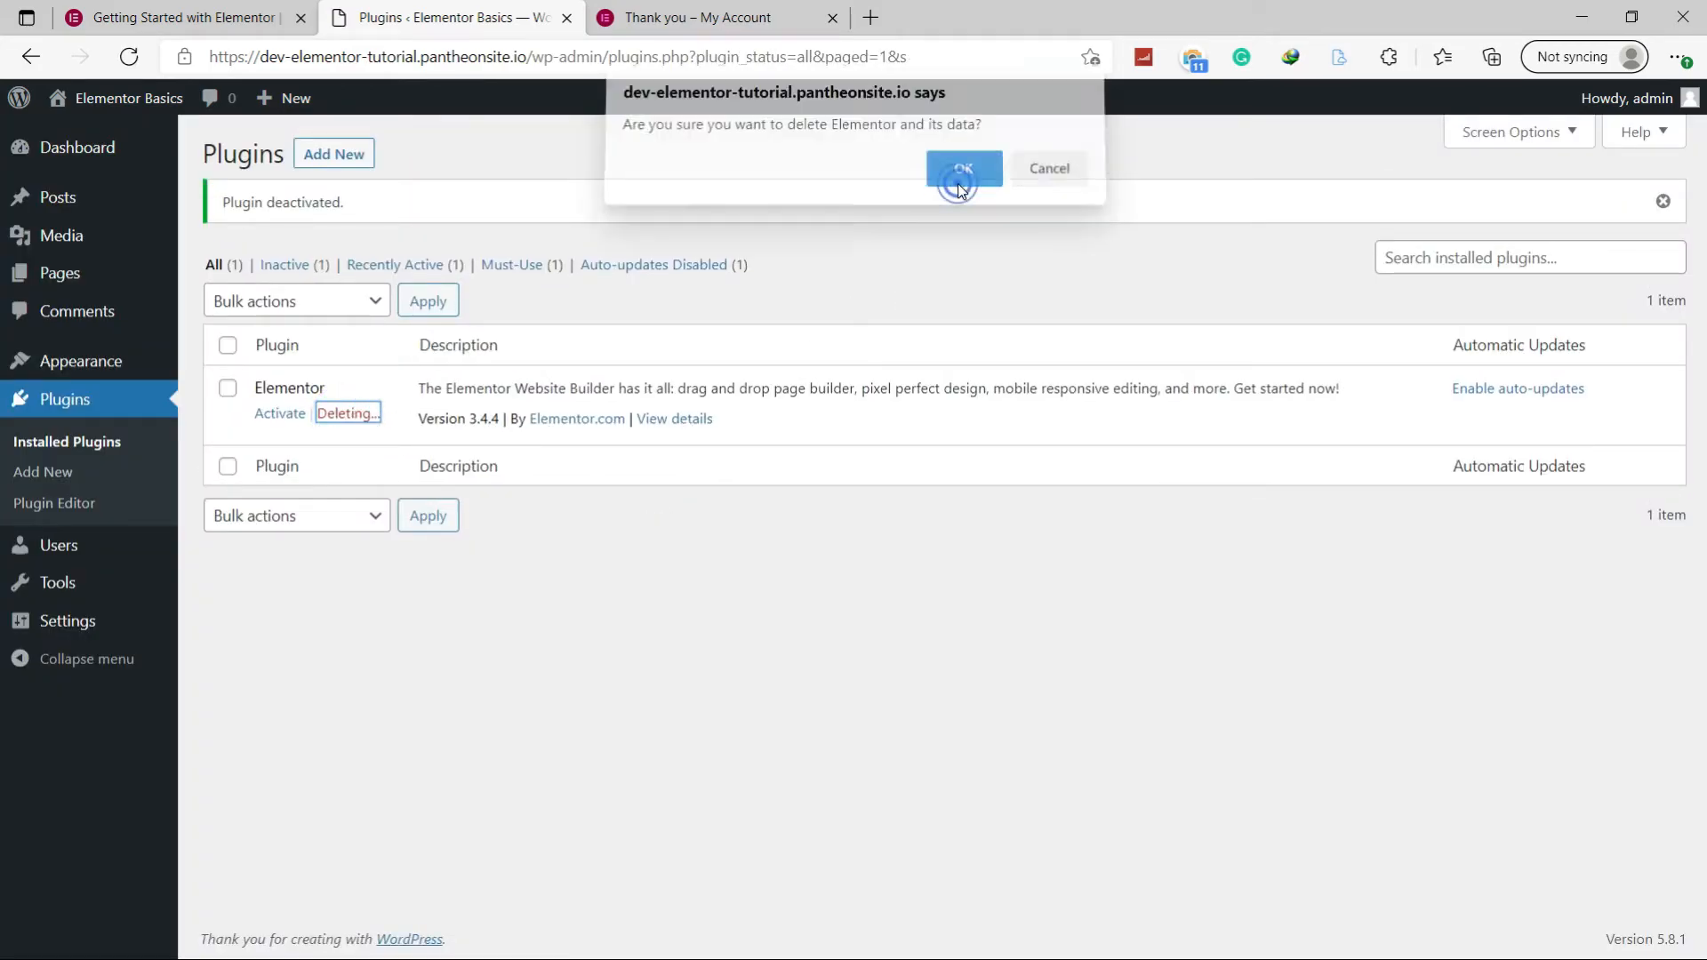
- Reinstall Elementor by uploading elementor.3.4.4.zip as a new plugin, and activate it
left_click(350, 153)
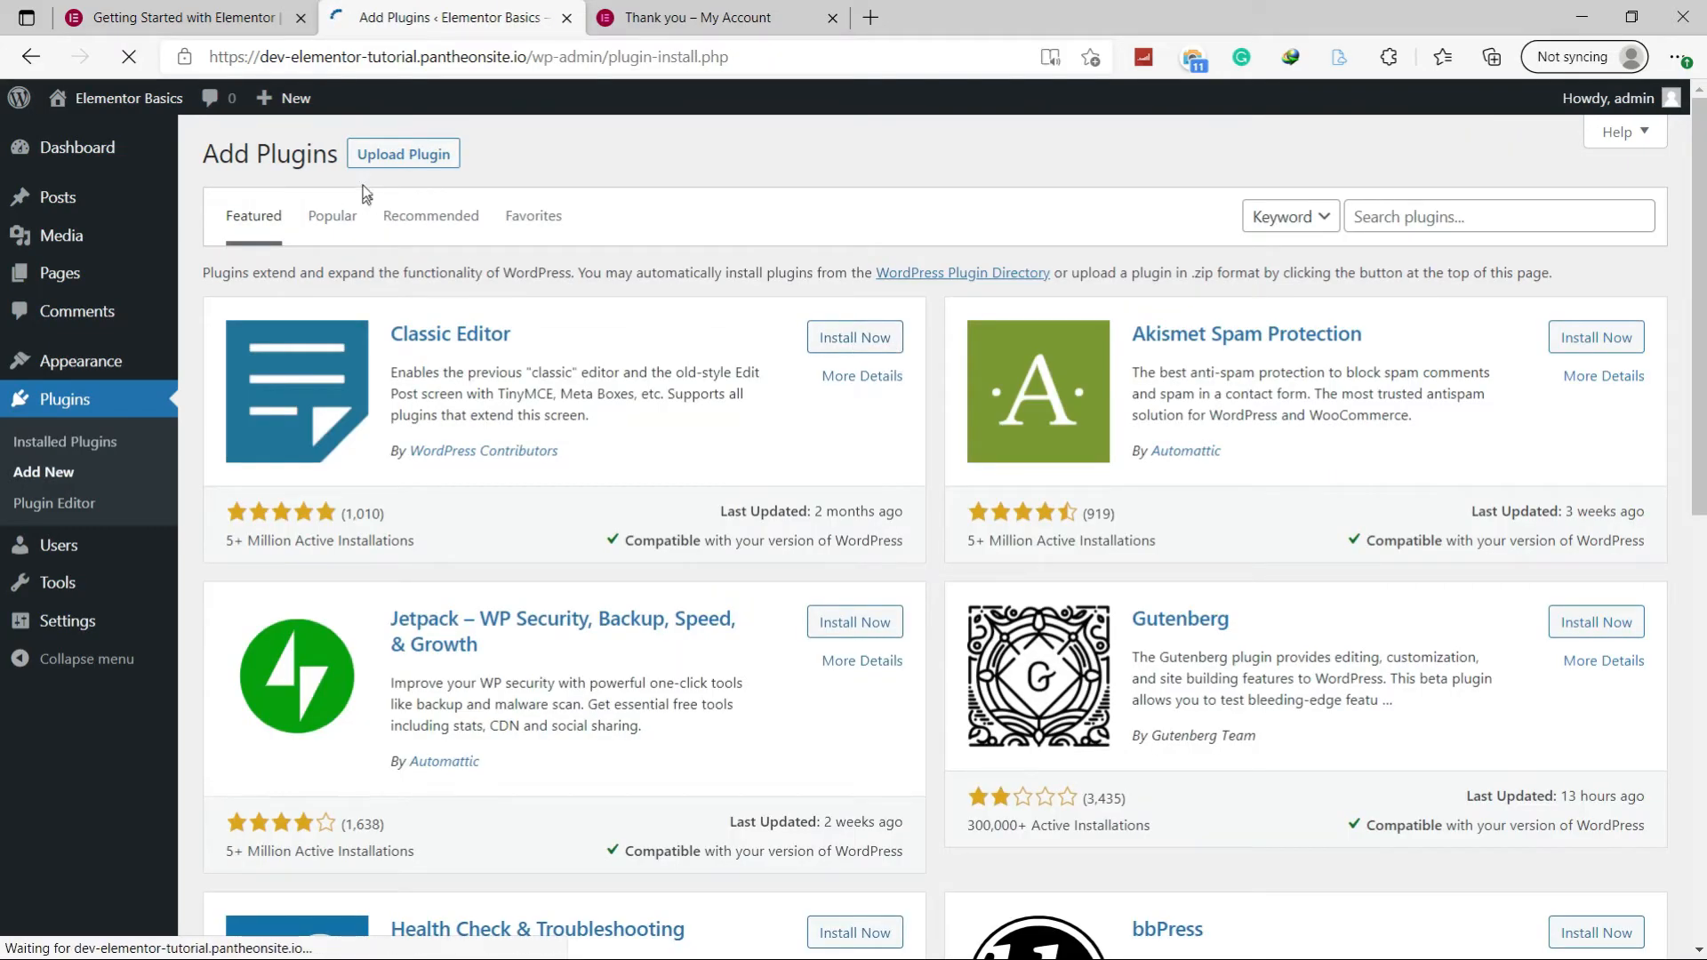
left_click(388, 157)
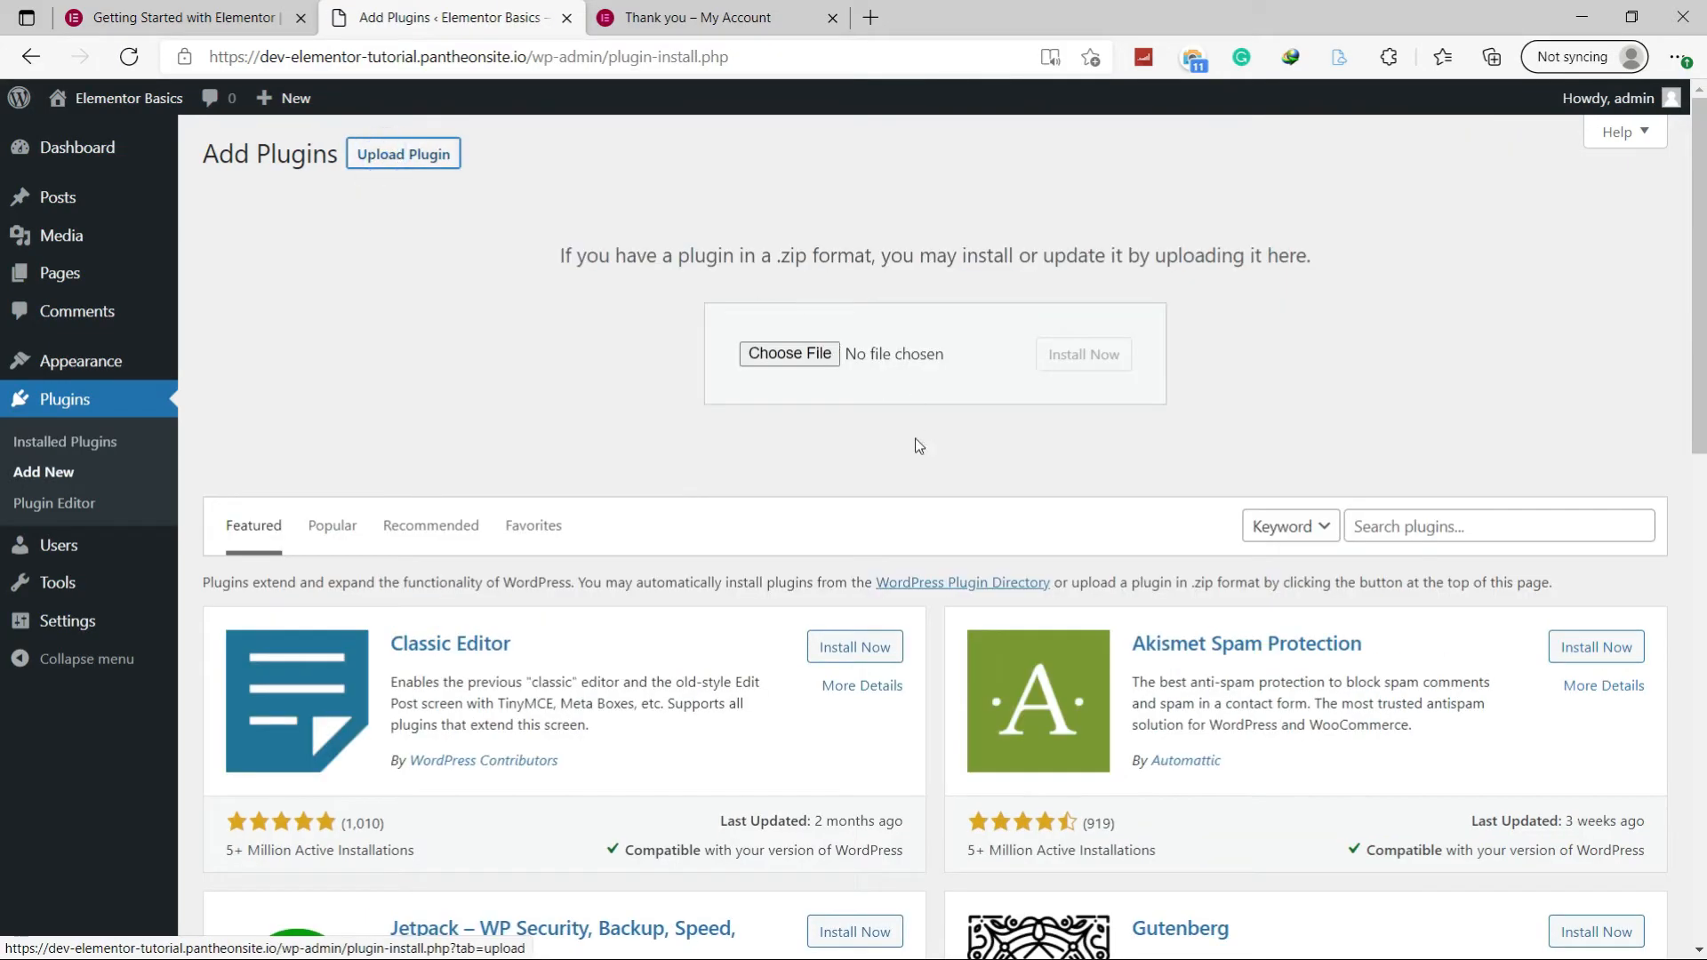
left_click(792, 355)
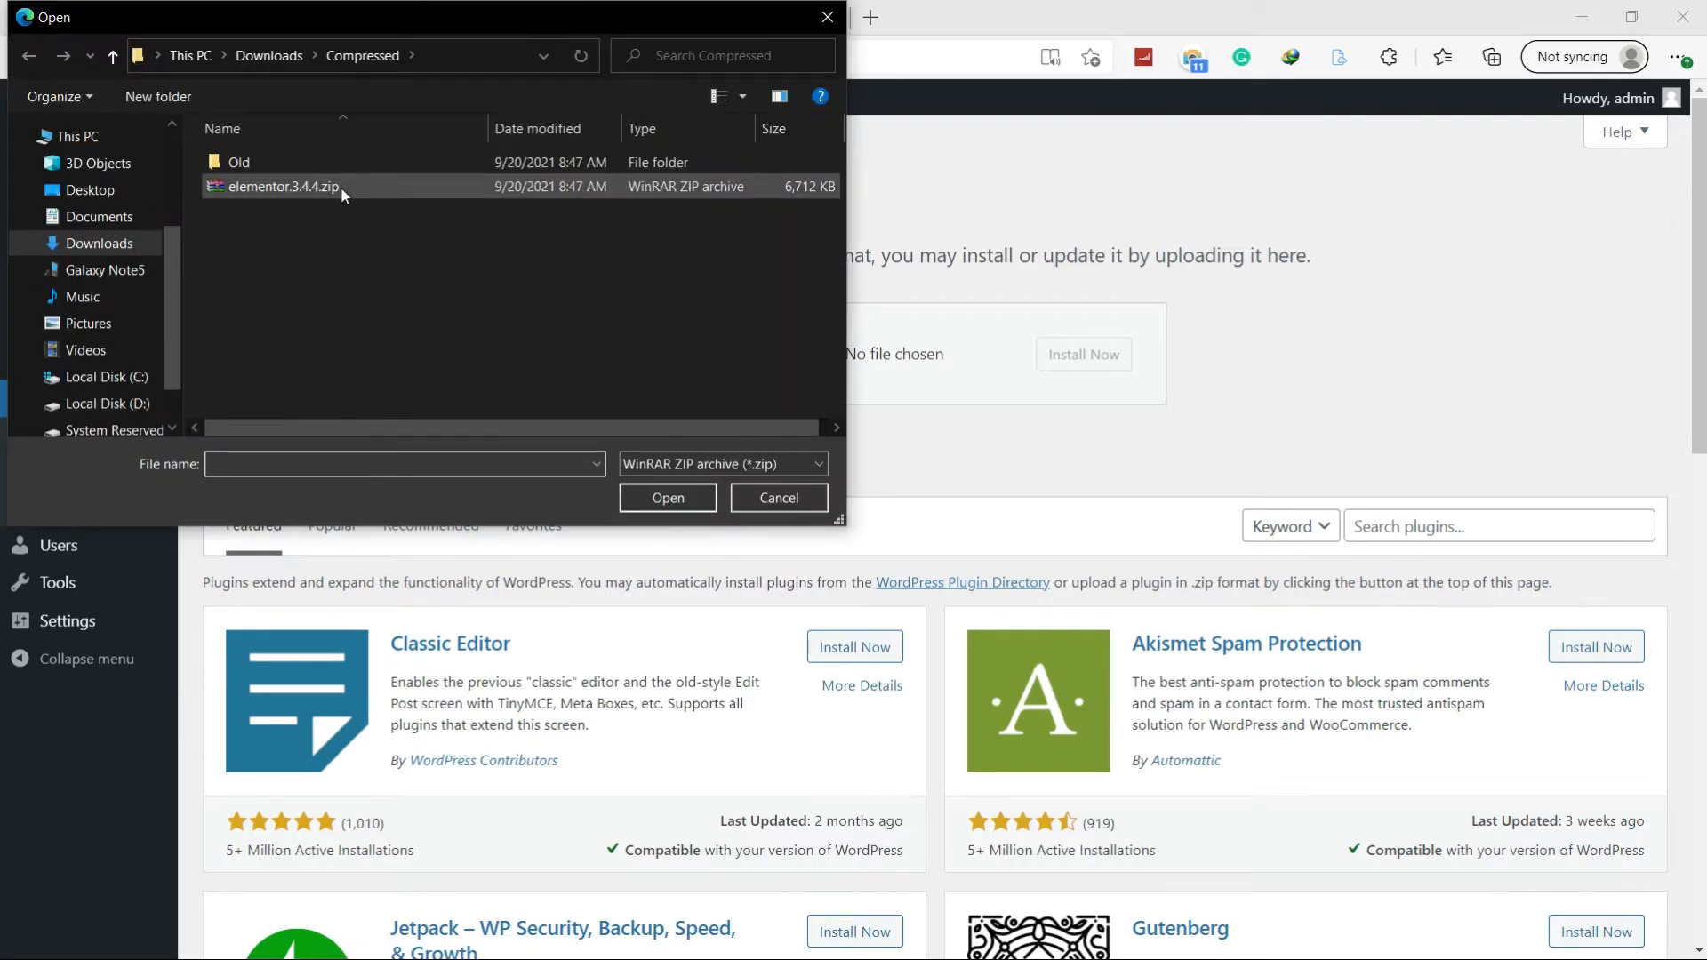
double_click(340, 185)
left_click(1092, 367)
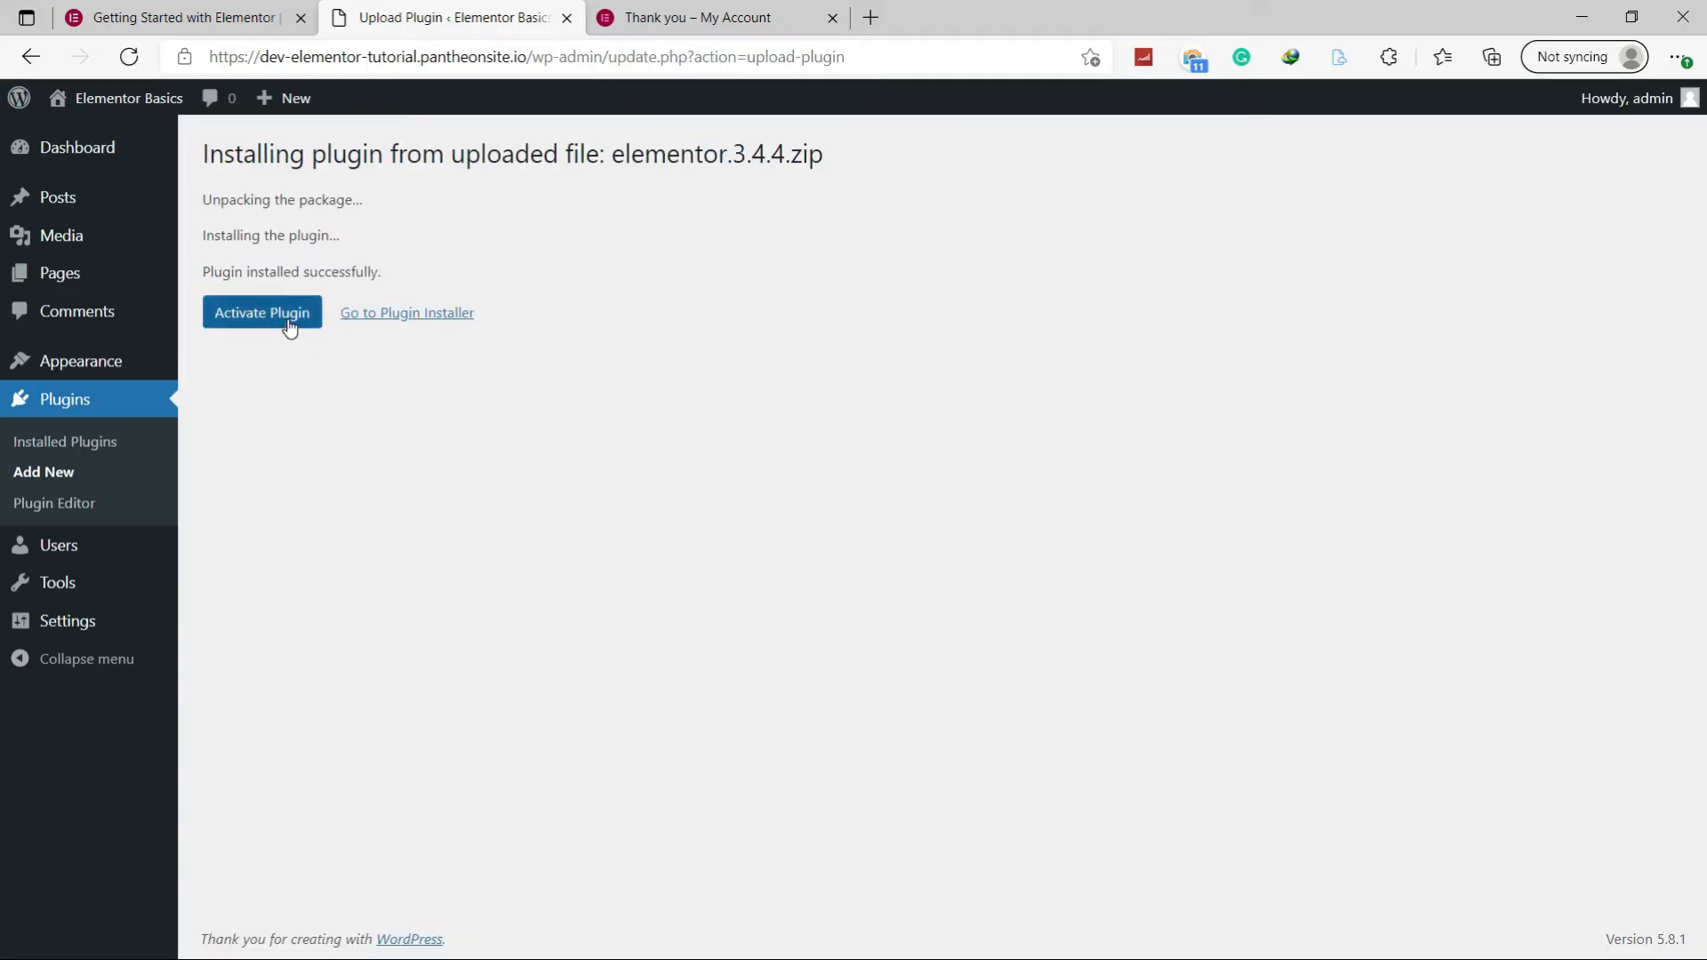
left_click(289, 328)
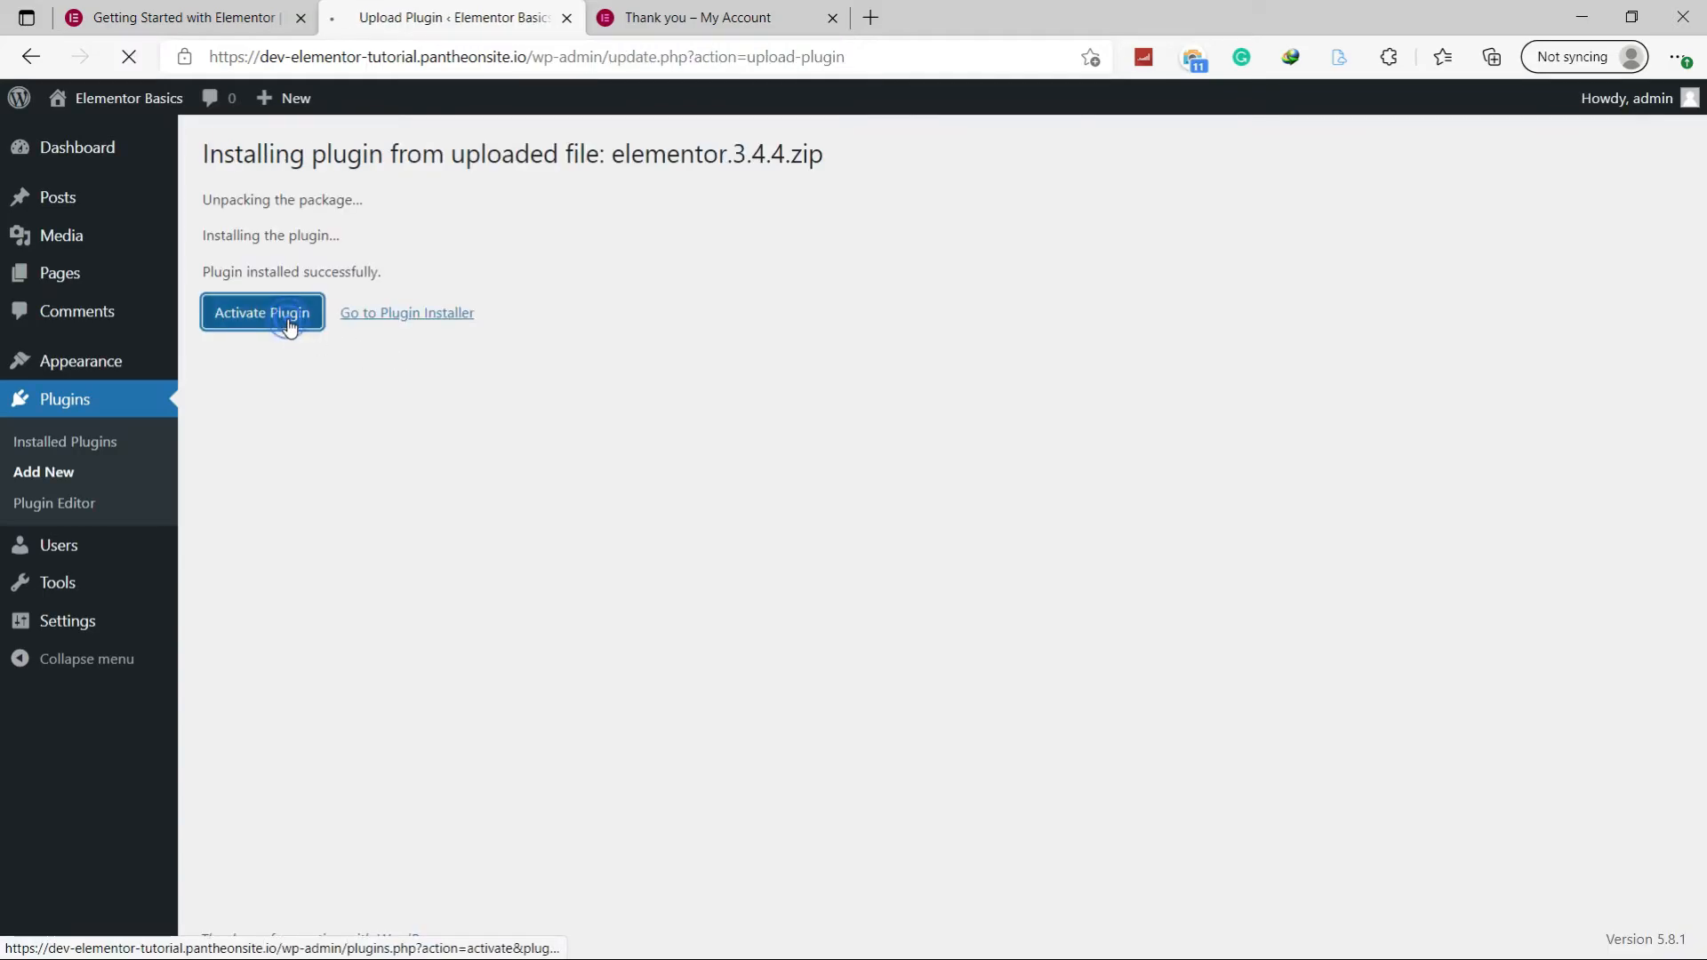